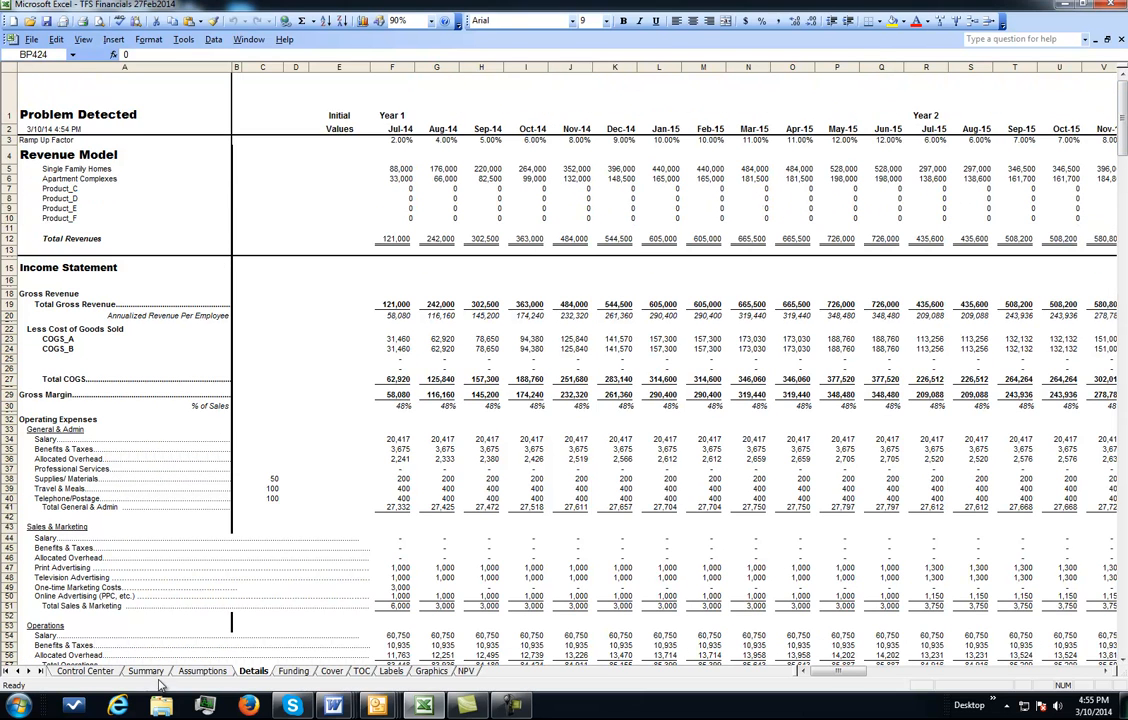
# Look over the Control Center, Summary and Assumptions sheets and return to the Details sheet
pyautogui.click(100, 672)
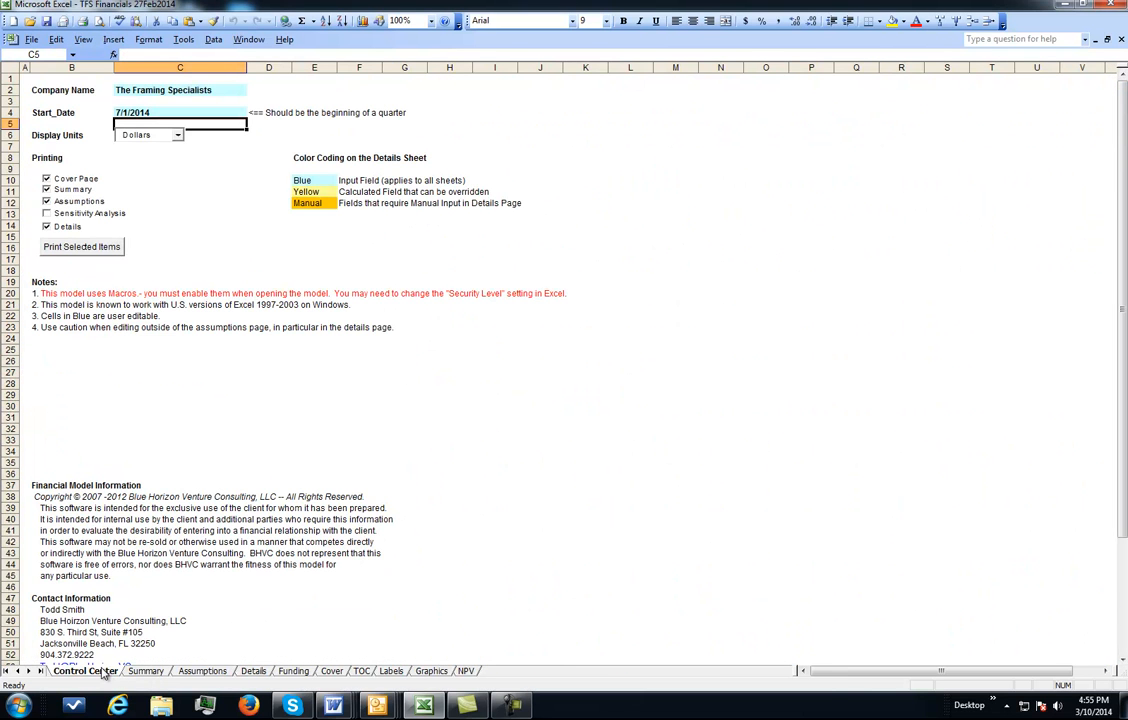
pyautogui.click(145, 672)
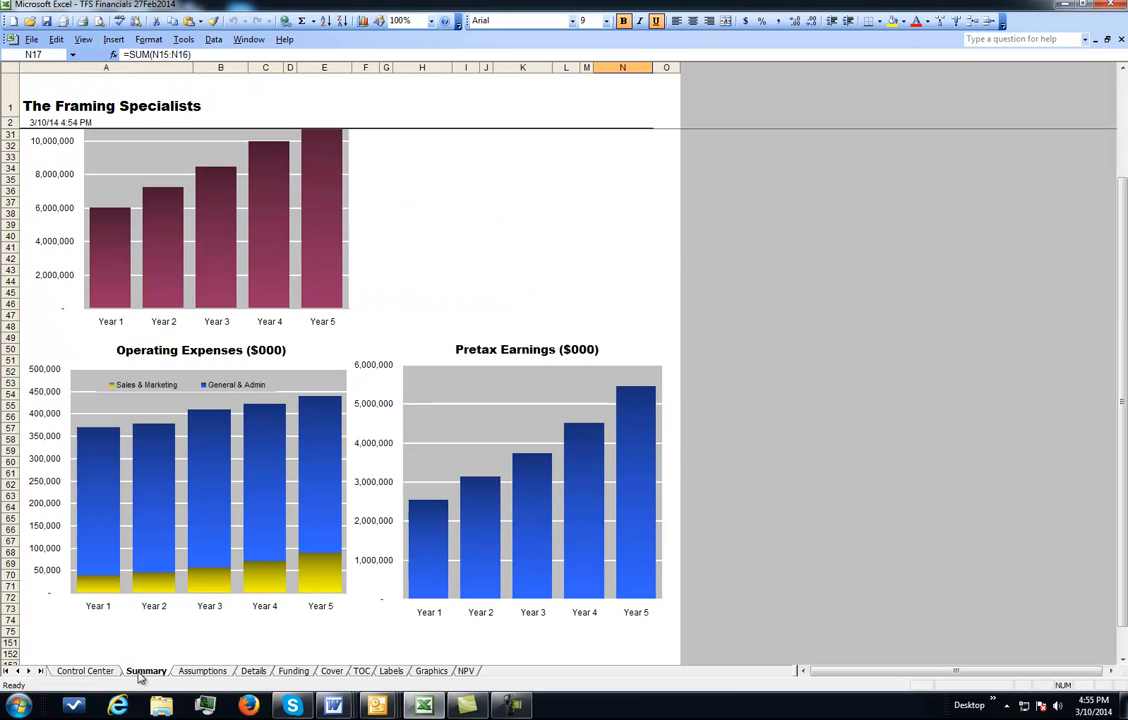
pyautogui.click(198, 673)
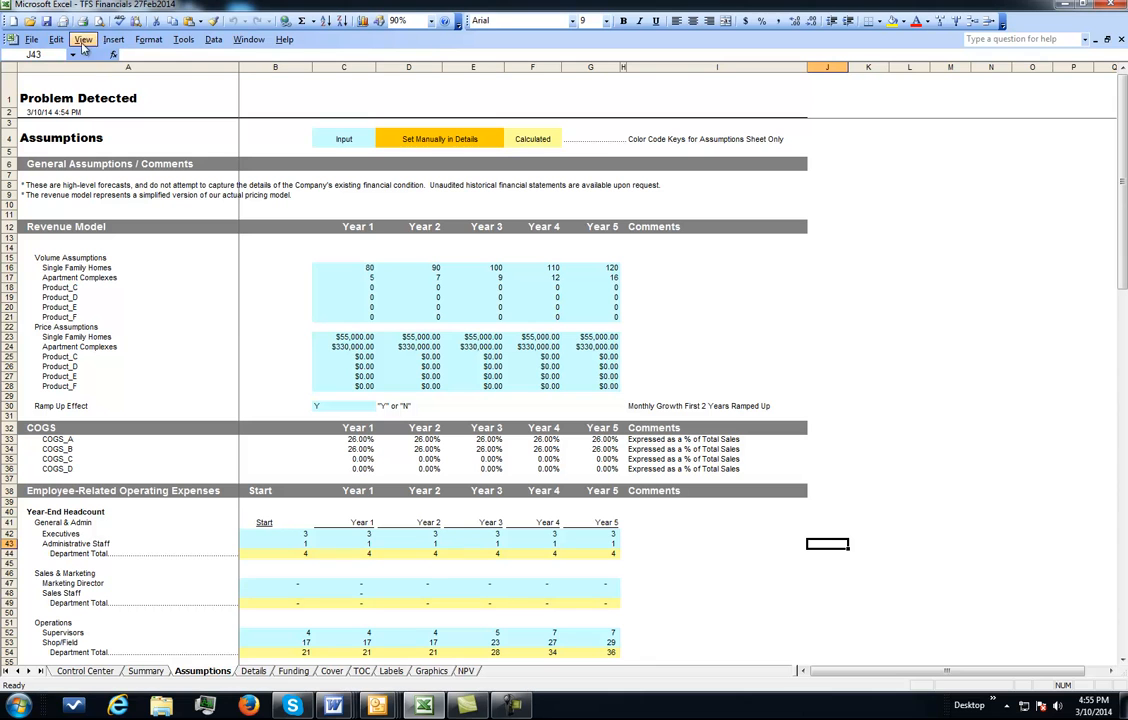
pyautogui.click(254, 672)
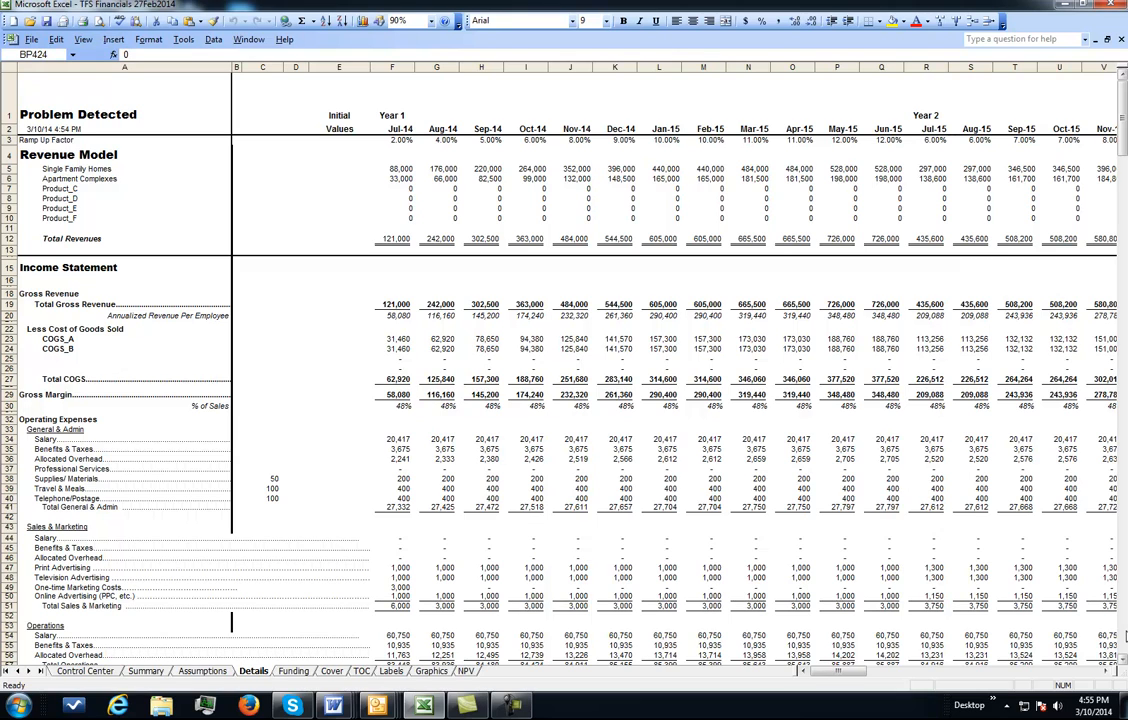
# Examine the Details sheet's financial statements, from the income statement through the balance sheet and cash flows to Cash Sources & Uses
pyautogui.click(1122, 664)
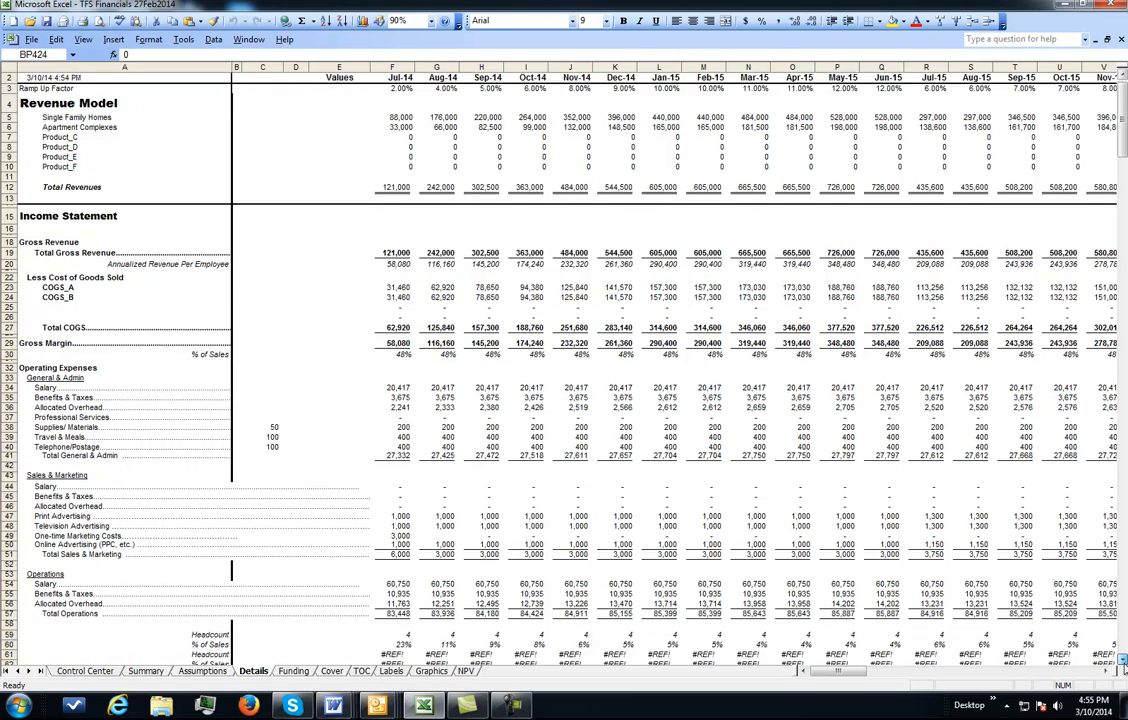
pyautogui.click(1122, 664)
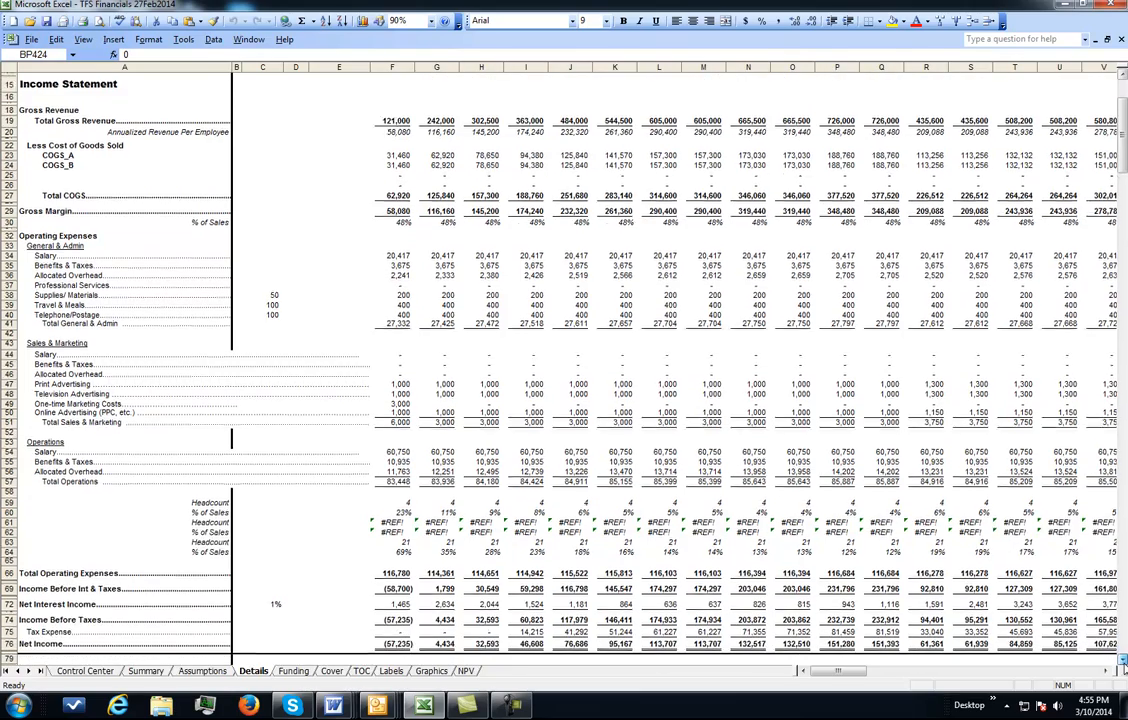
pyautogui.click(1122, 664)
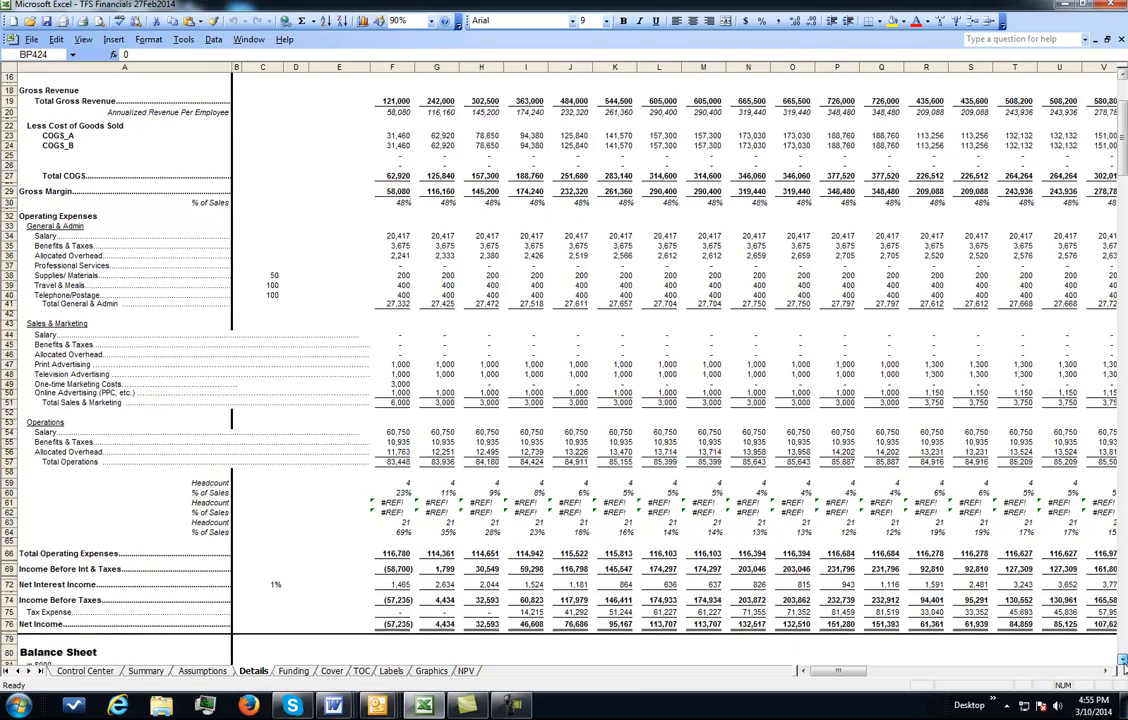
pyautogui.click(1122, 664)
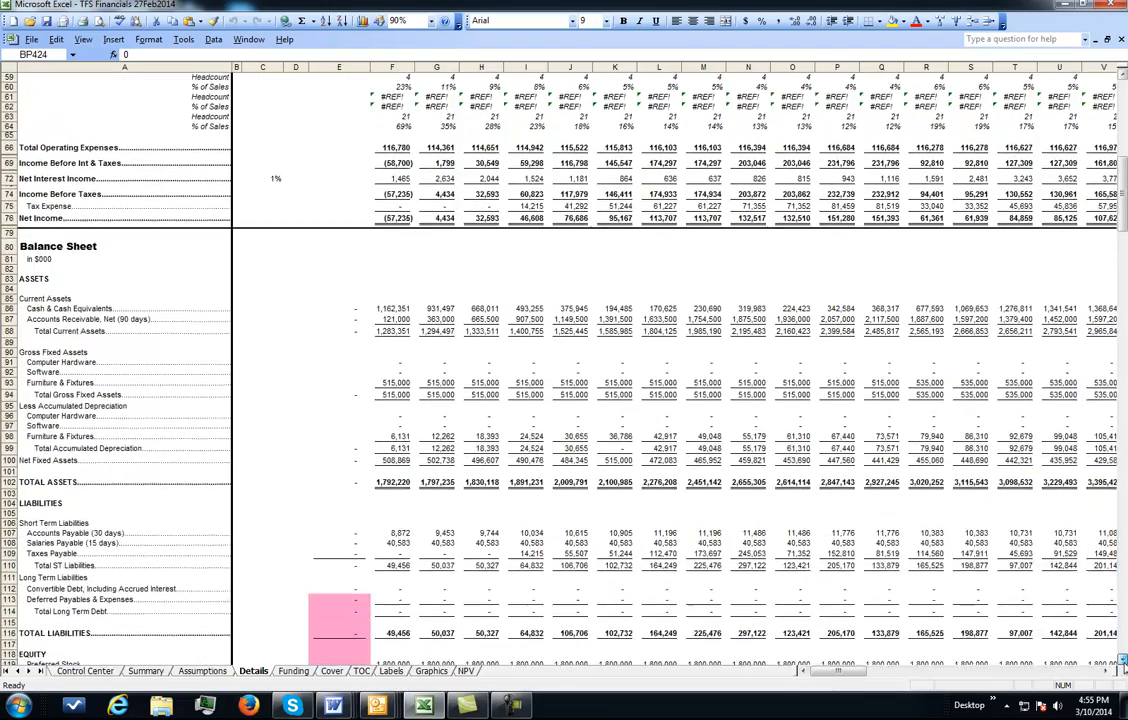
pyautogui.click(1122, 664)
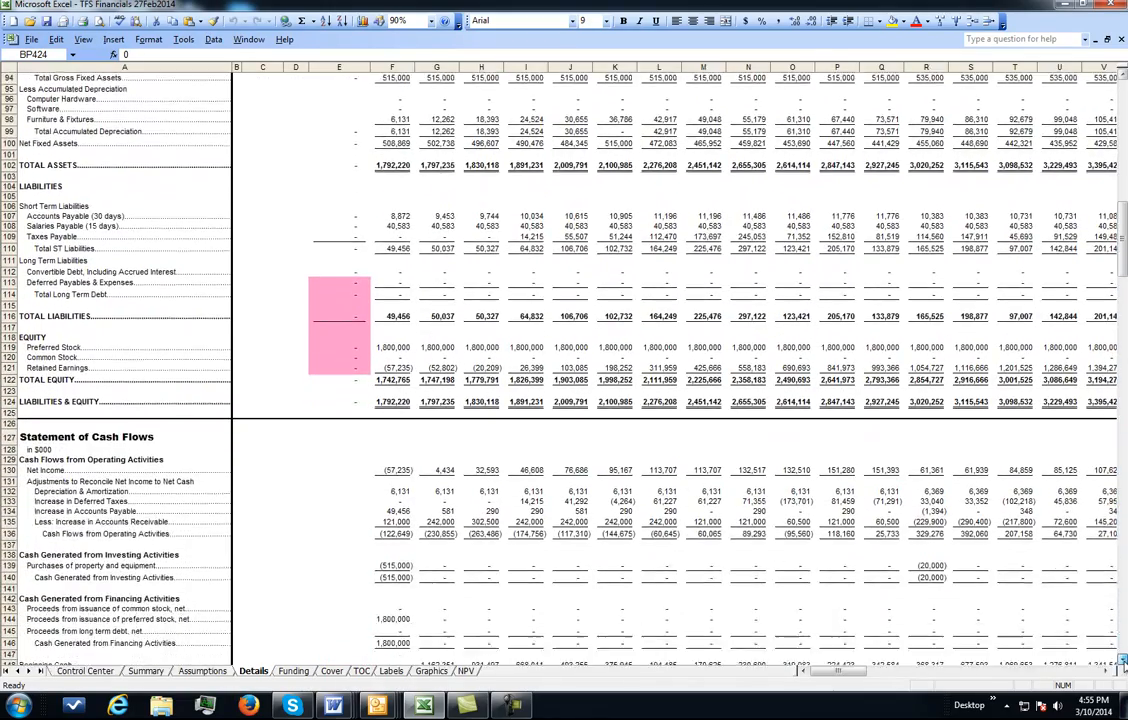
pyautogui.click(1122, 664)
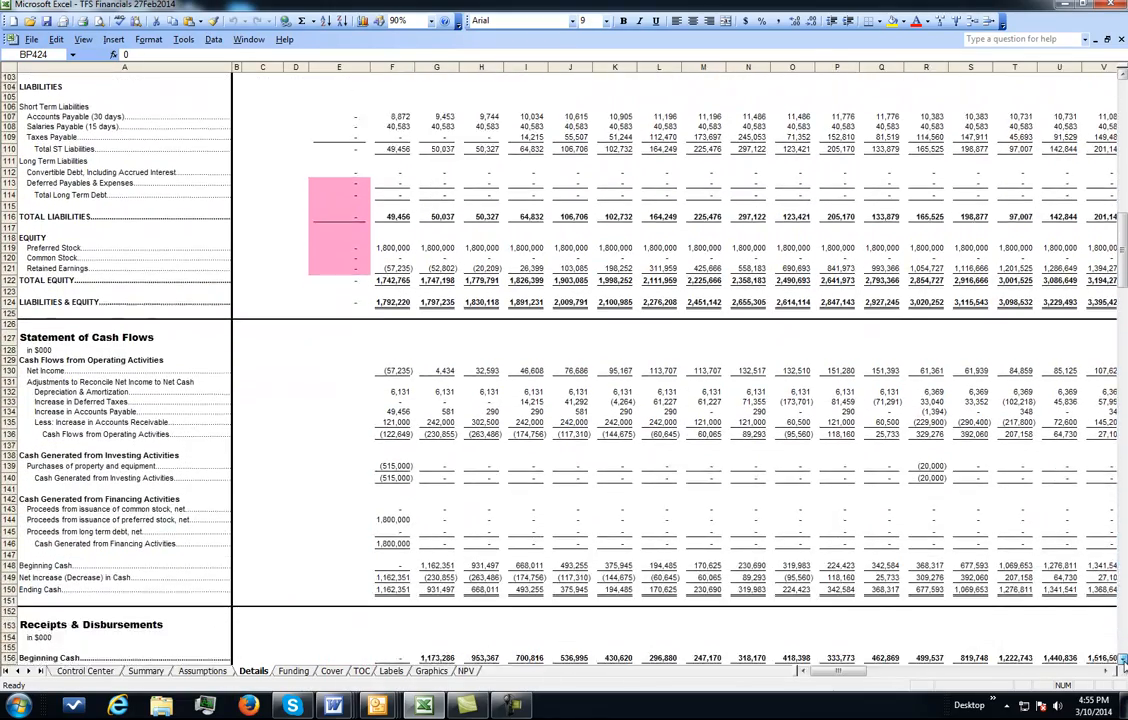
pyautogui.click(1122, 664)
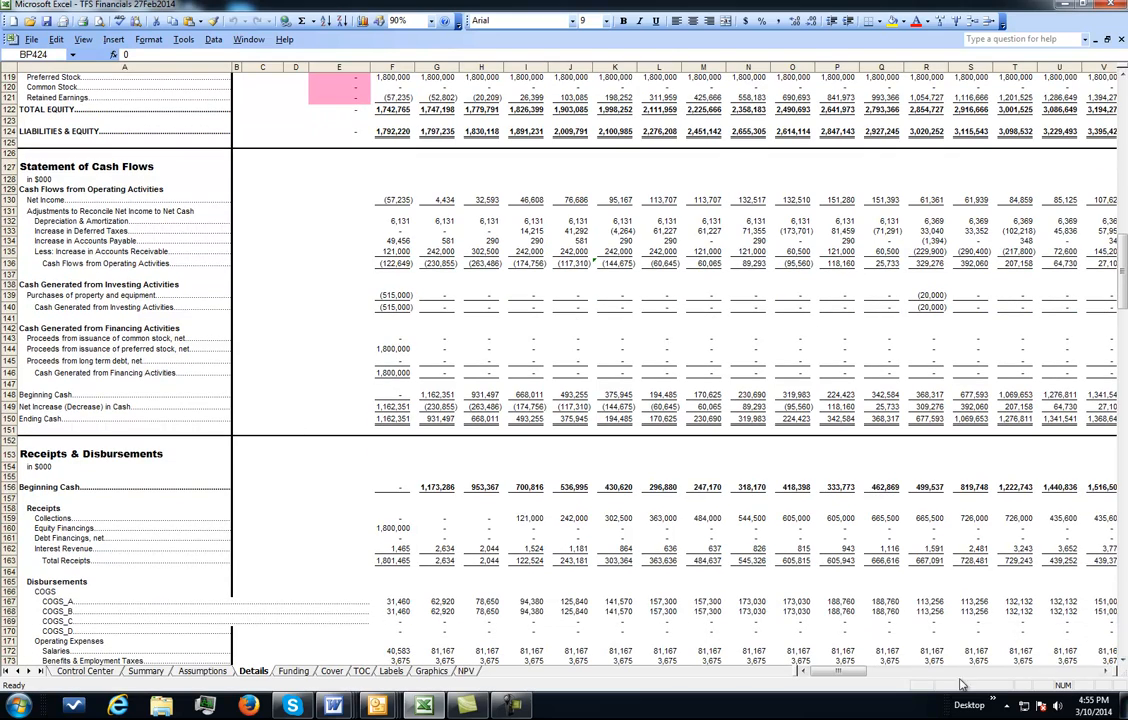
pyautogui.click(1122, 664)
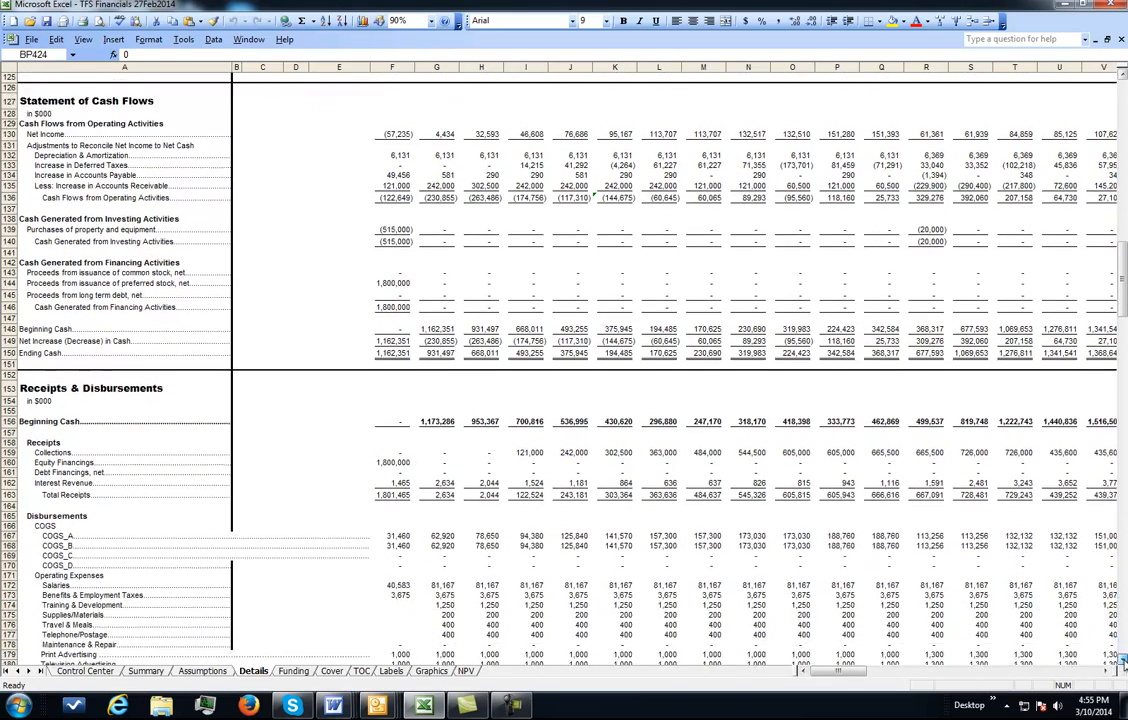
pyautogui.click(1122, 662)
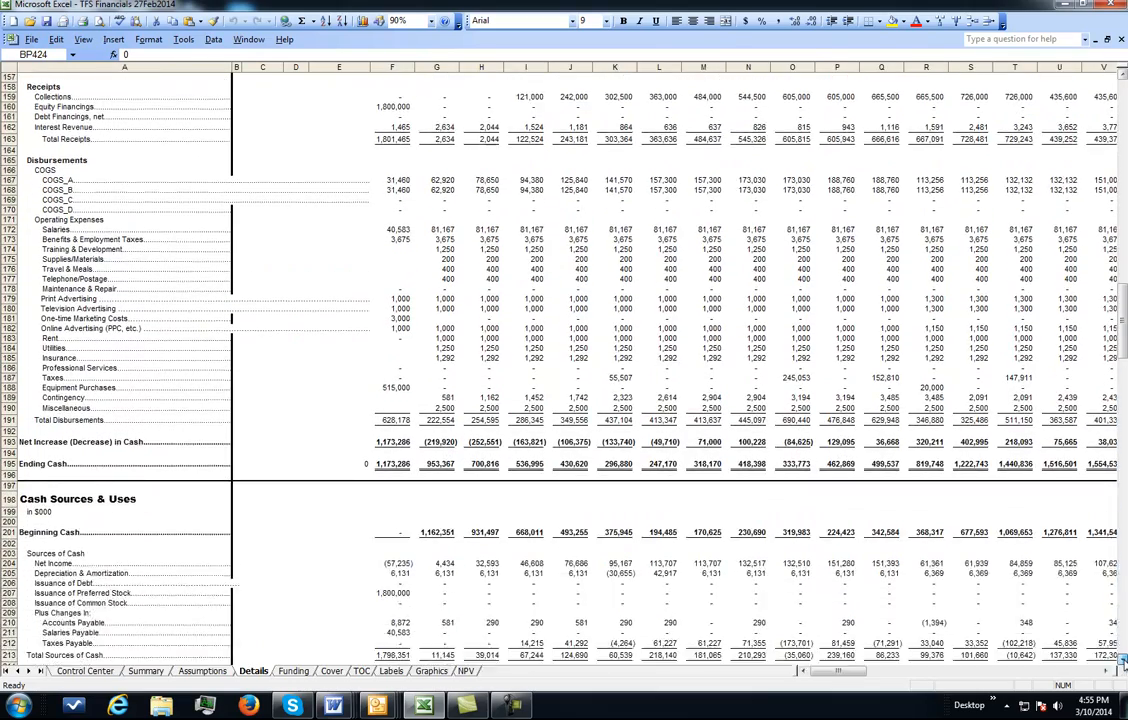
pyautogui.click(1122, 662)
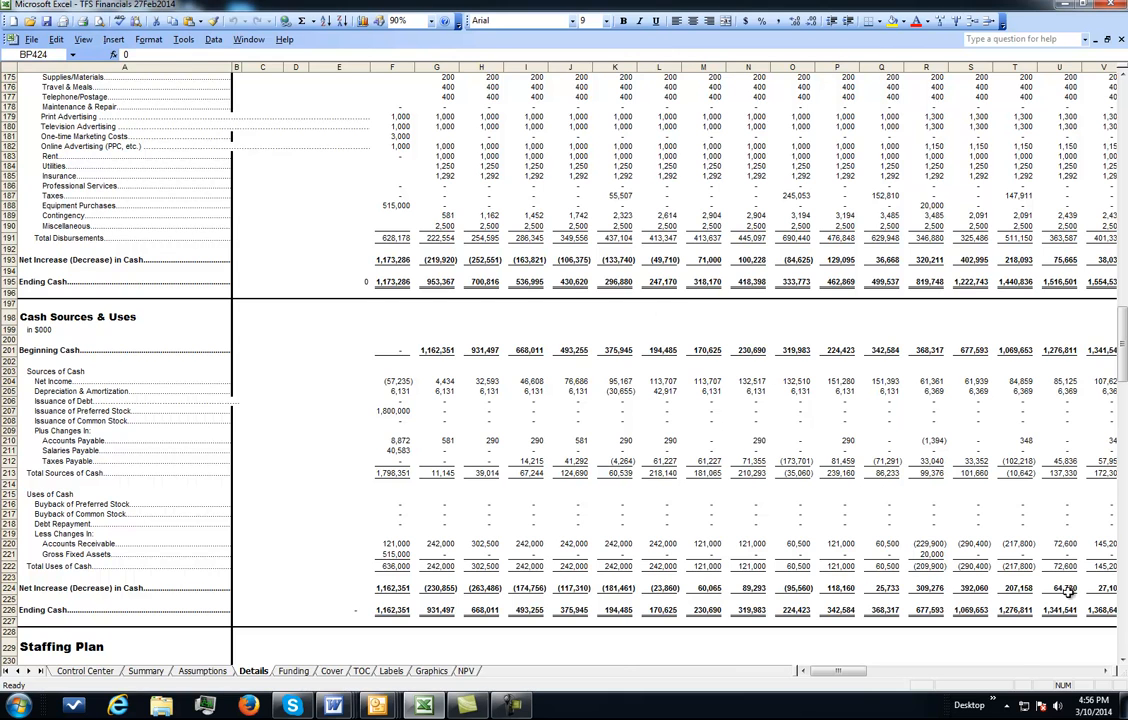
# Inspect the Balance Checks section below Financing Activities on the Details sheet
pyautogui.click(1124, 640)
pyautogui.click(1124, 640)
pyautogui.click(1124, 640)
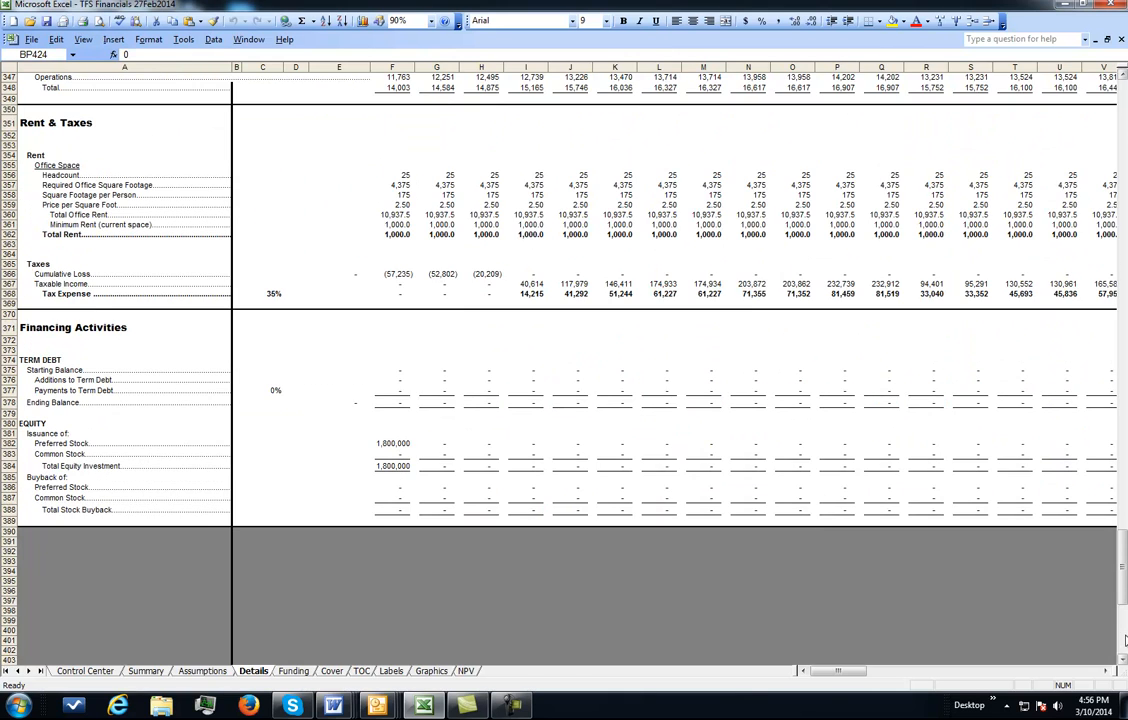
pyautogui.click(1124, 640)
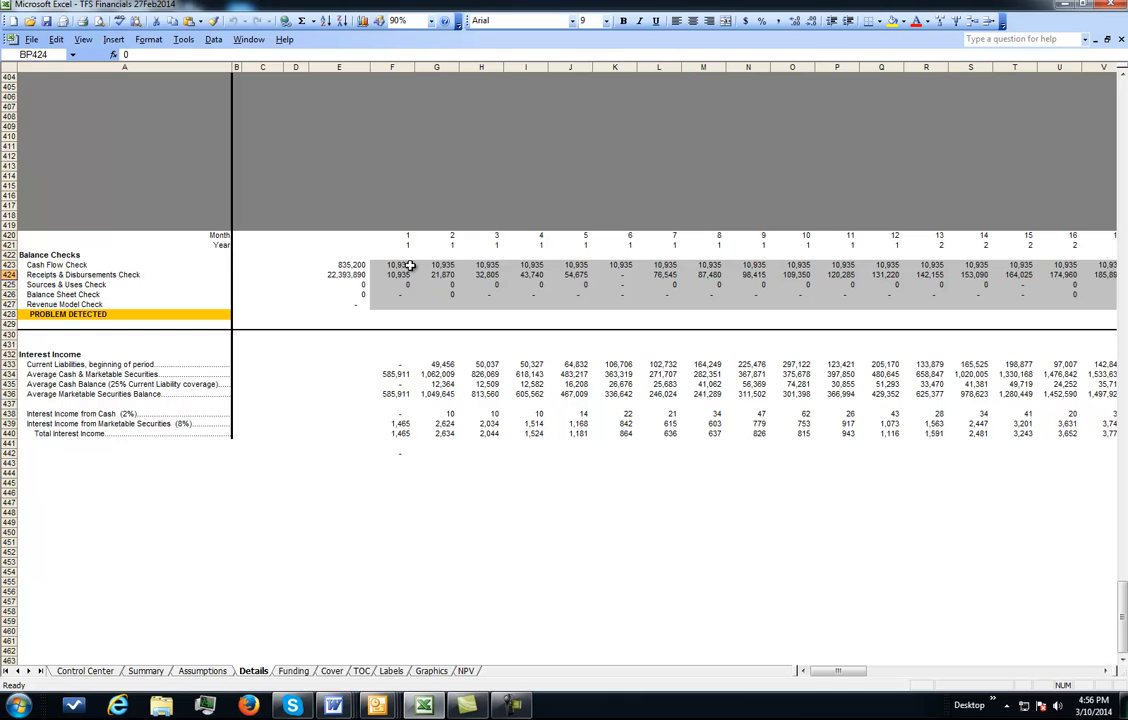
# Go back to the income statement's operating expenses and inspect the formulas in Headcount cell F61 and Operations Benefits & Taxes cell F55
pyautogui.click(1122, 100)
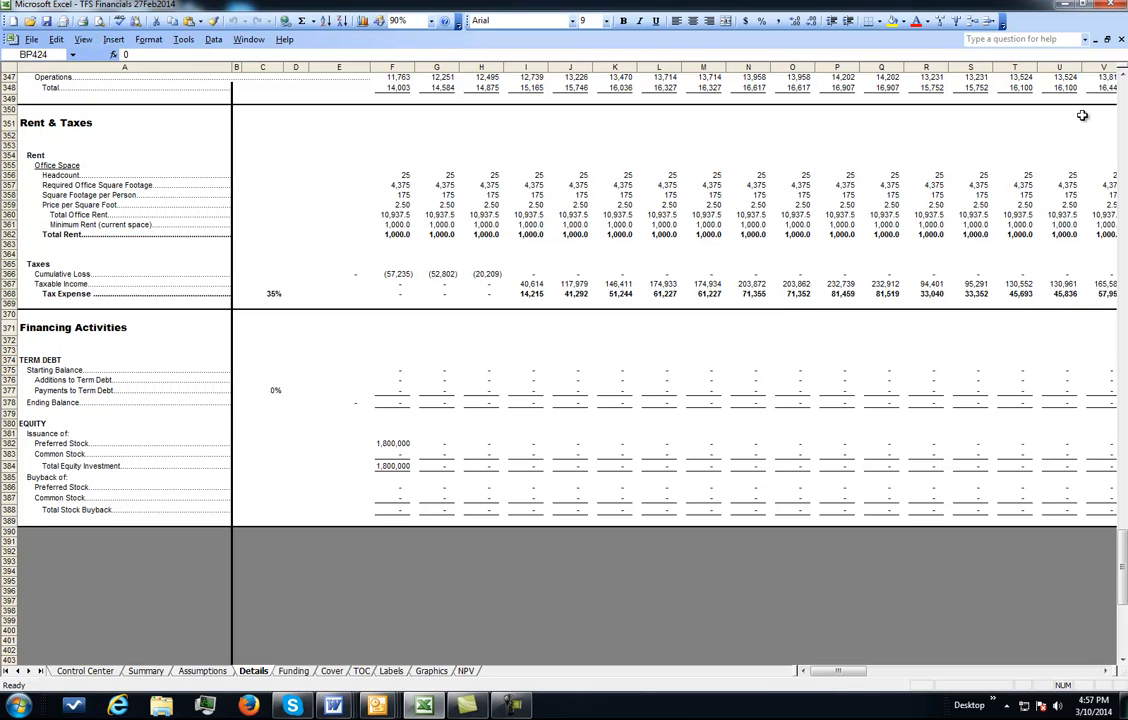
pyautogui.click(1122, 74)
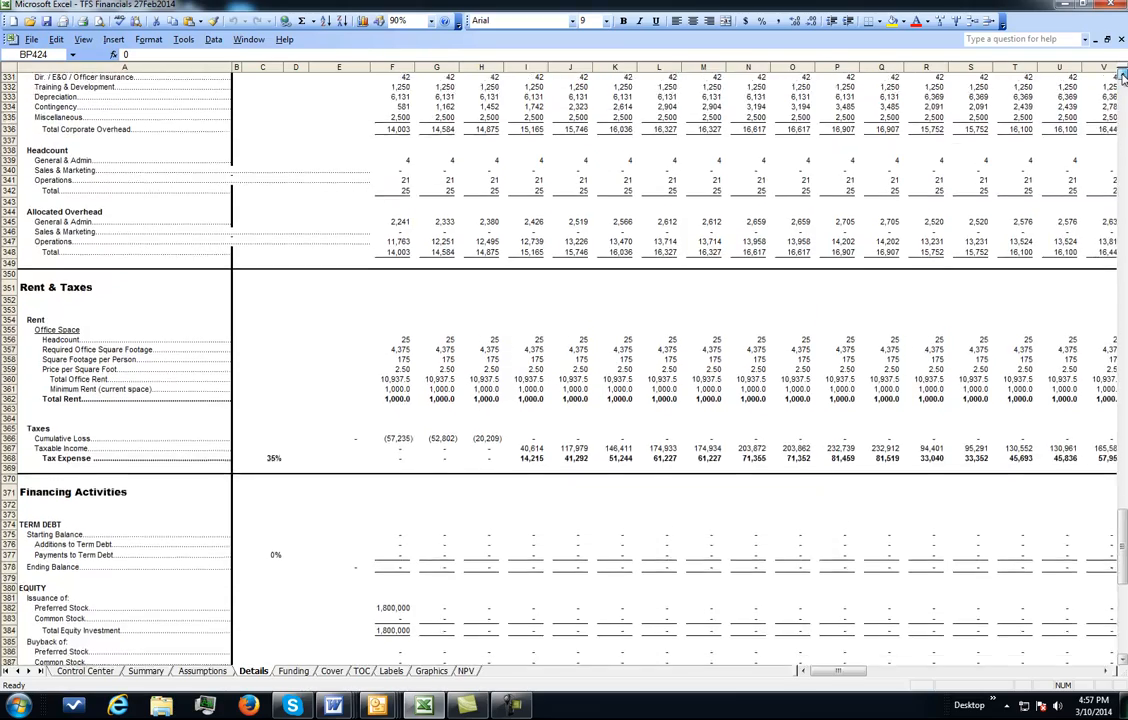
pyautogui.moveTo(1122, 74); pyautogui.dragTo(1122, 76)
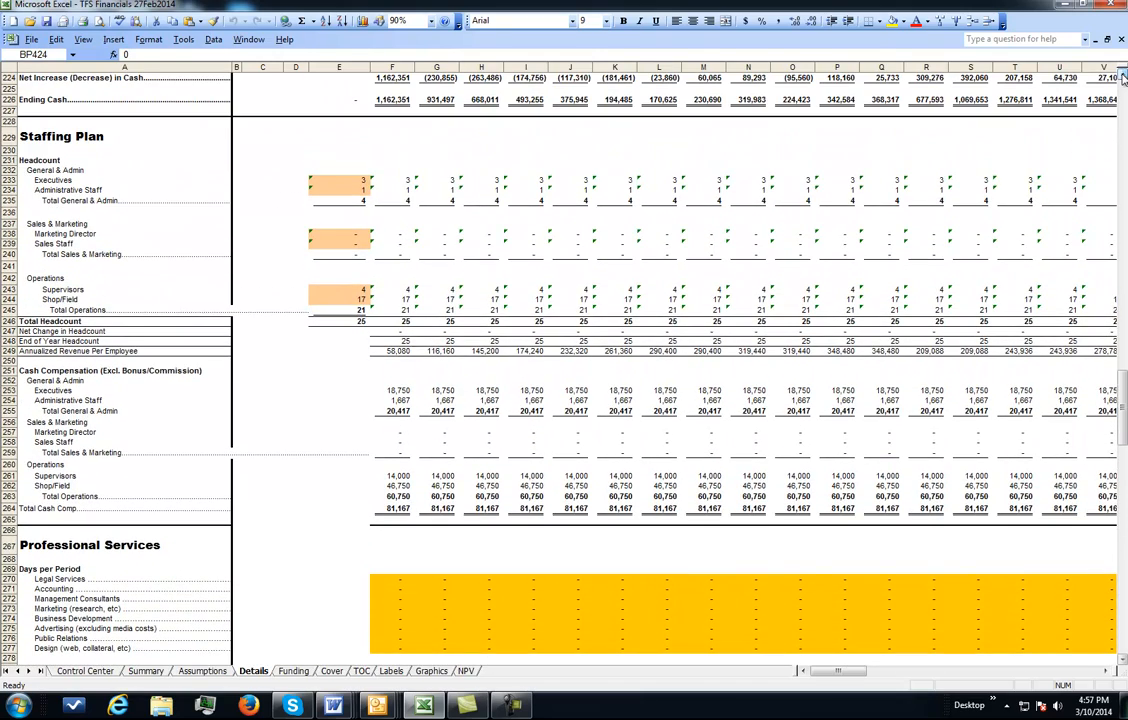
pyautogui.moveTo(1122, 76); pyautogui.dragTo(1122, 76)
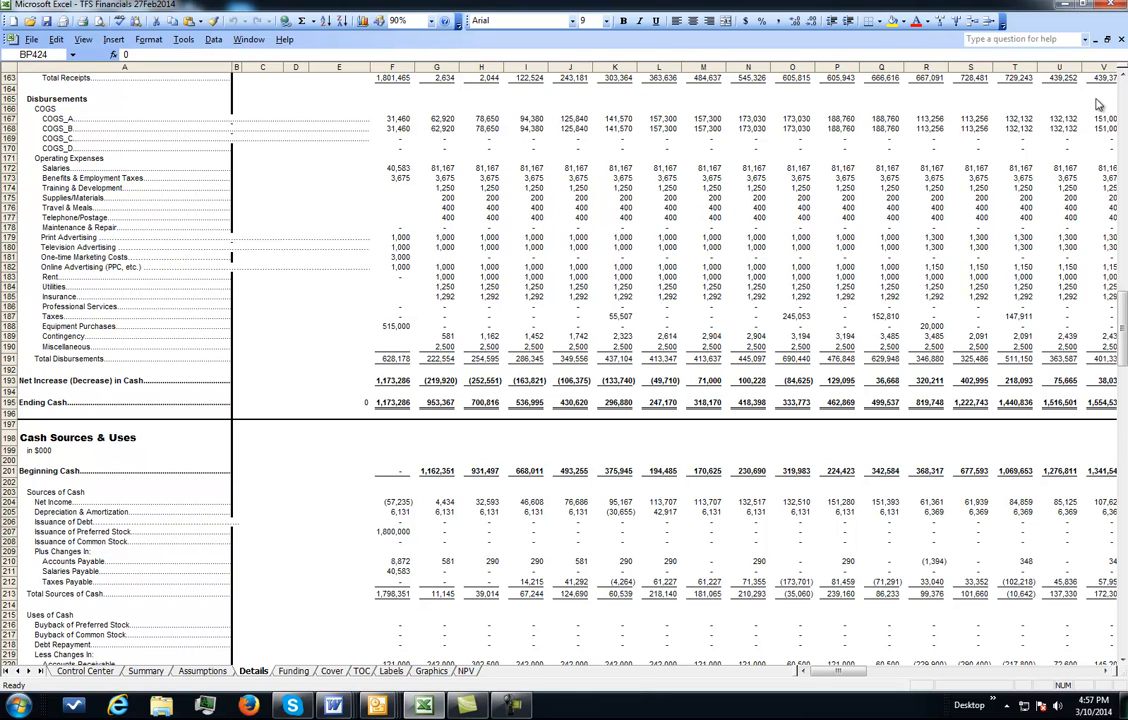
pyautogui.moveTo(1122, 76); pyautogui.dragTo(1122, 76)
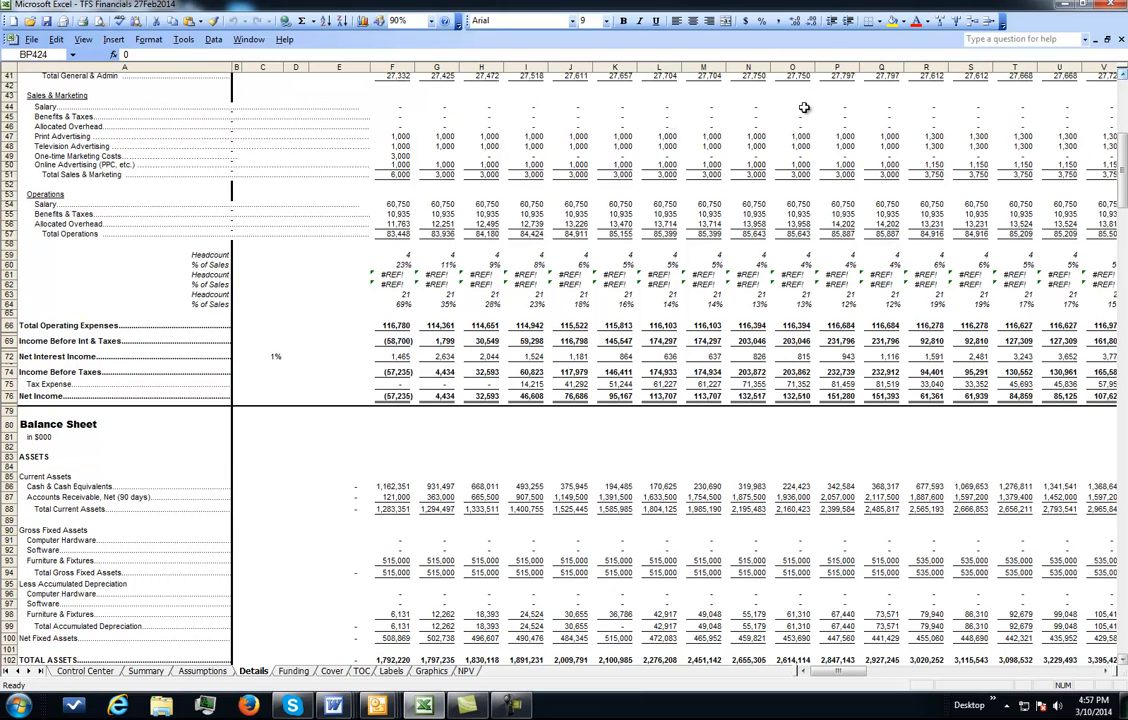
pyautogui.click(396, 276)
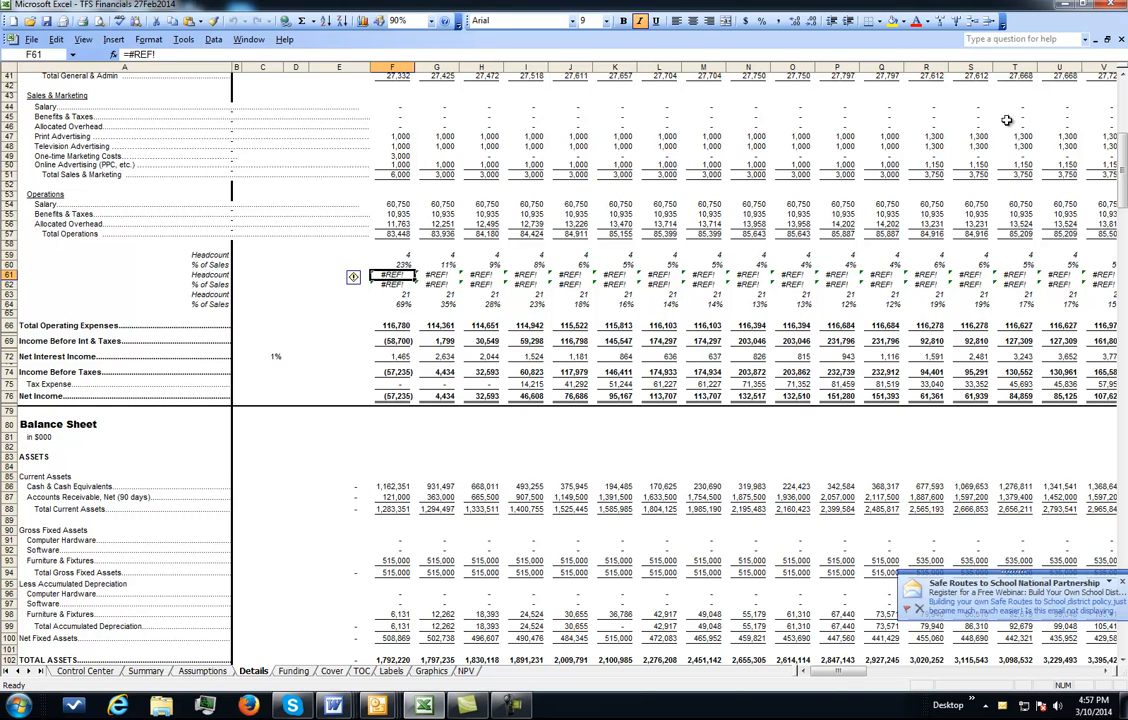
pyautogui.click(407, 216)
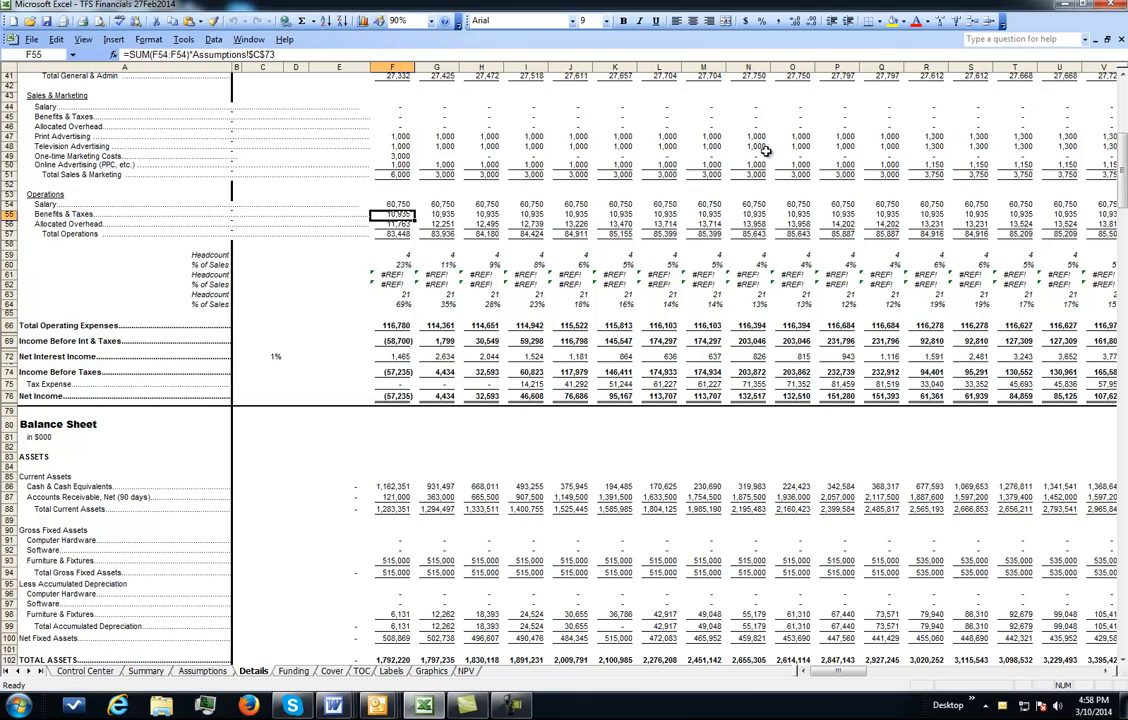
# Inspect the formula in the Jul-14 Benefits & Employment Taxes cell F173 under Receipts & Disbursements
pyautogui.click(1122, 77)
pyautogui.scroll(5, 1122, 77)
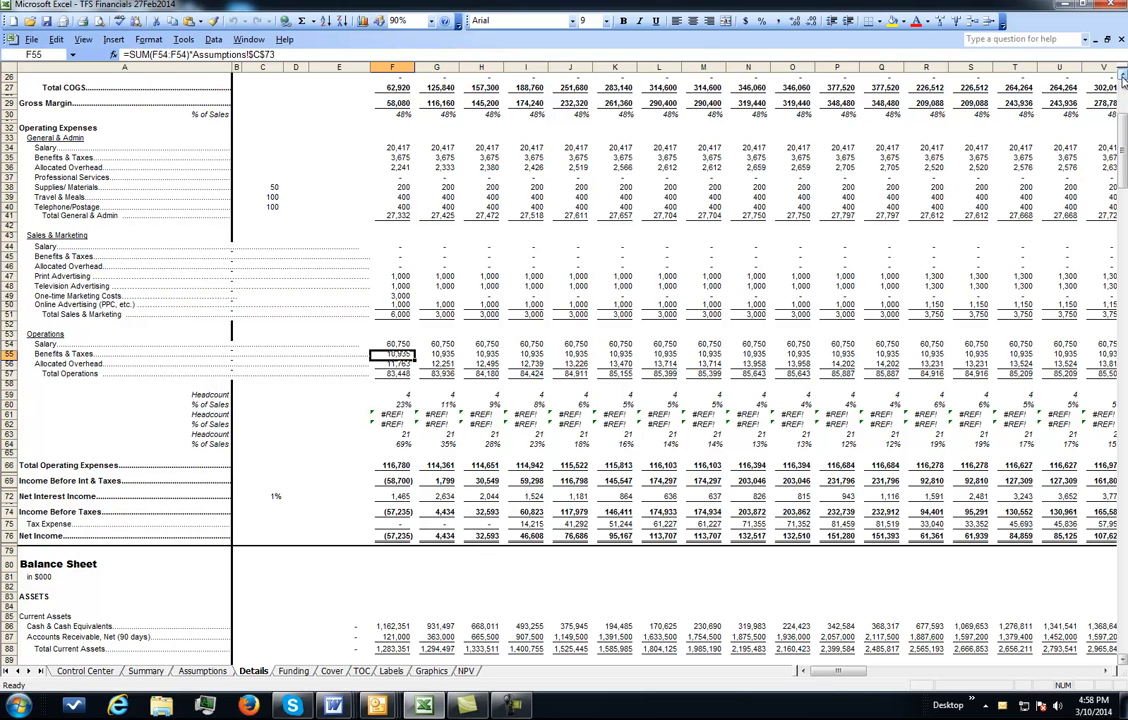
pyautogui.click(1122, 663)
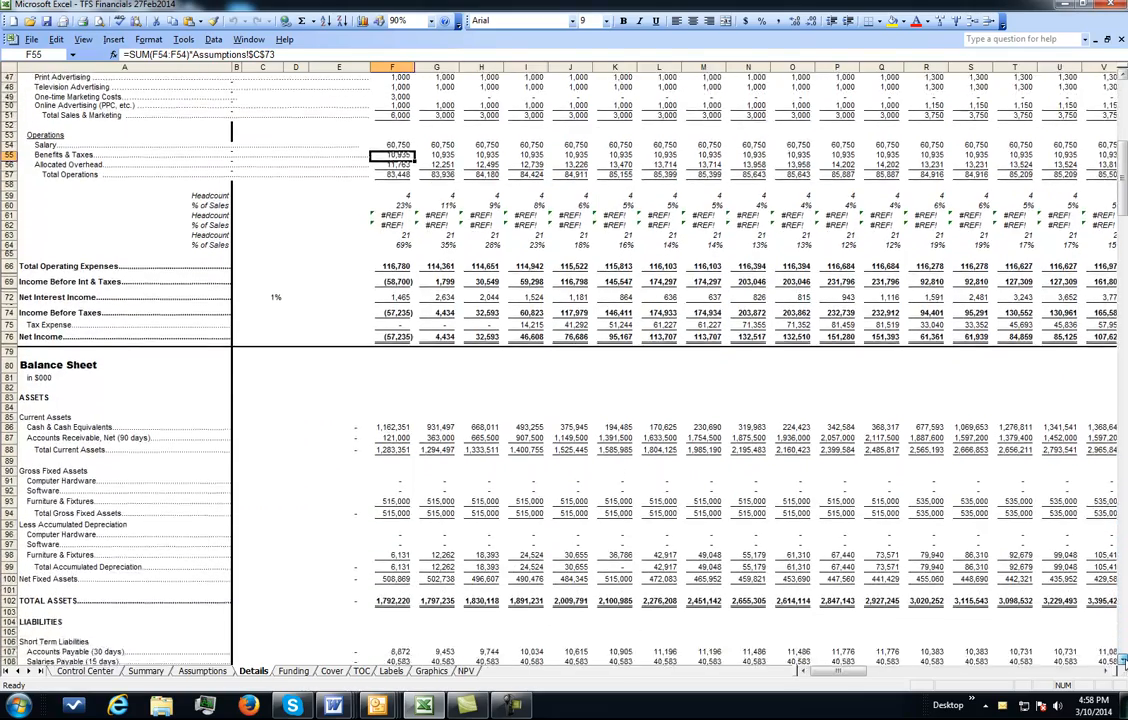
pyautogui.moveTo(1122, 663); pyautogui.dragTo(1122, 663)
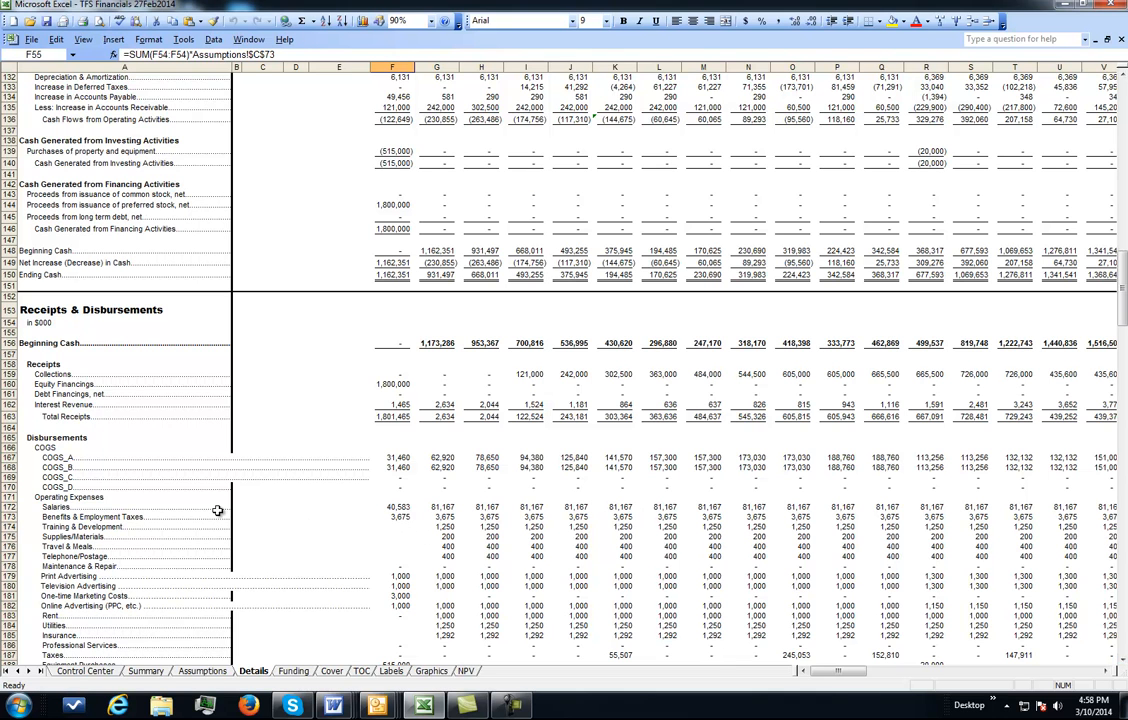
pyautogui.click(397, 518)
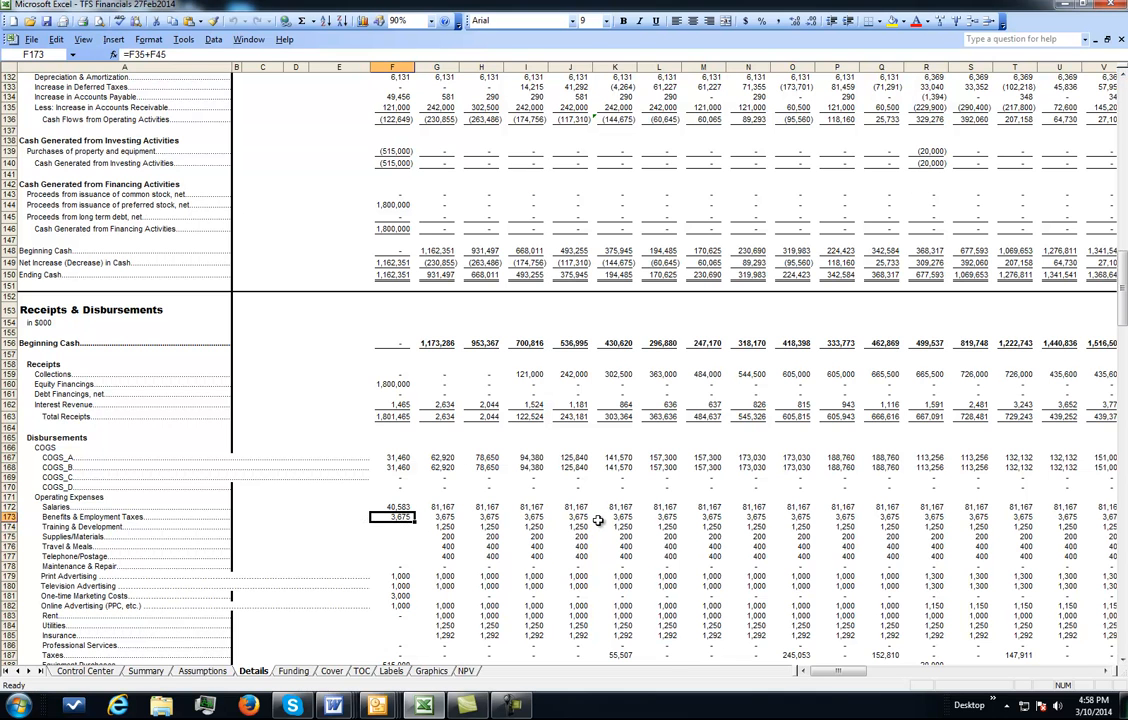
# Add the Operations Benefits & Taxes cell to the F173 formula so it reads =F35+F45+F55
pyautogui.doubleClick(405, 517)
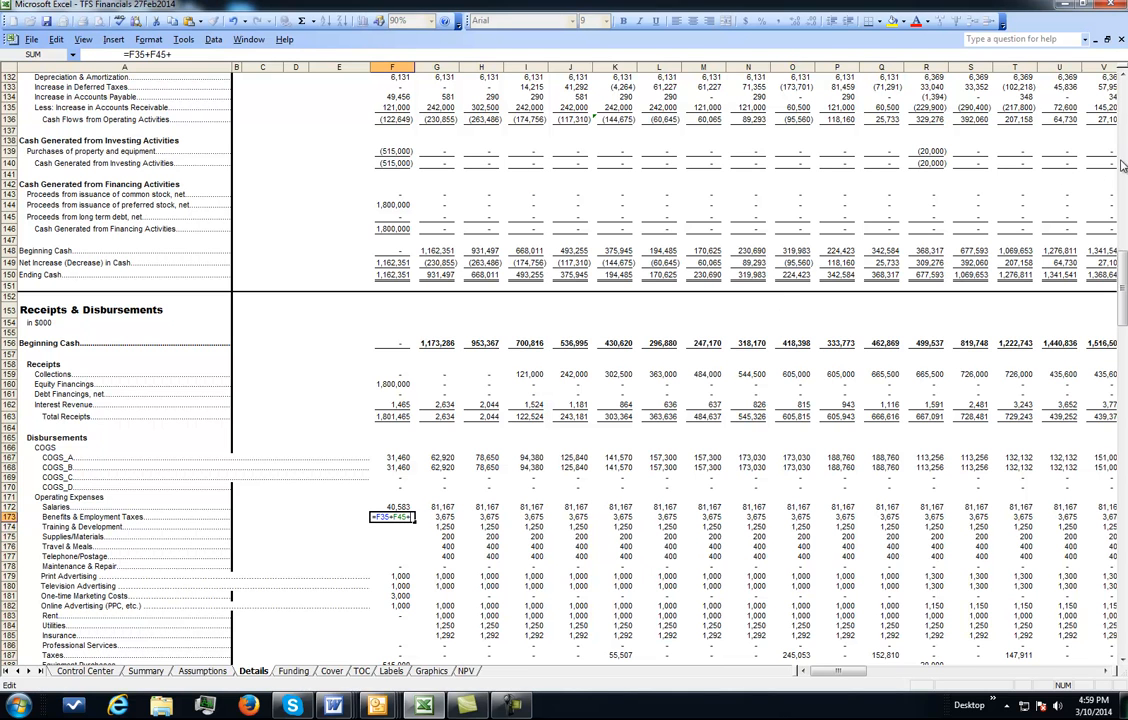
pyautogui.click(1122, 100)
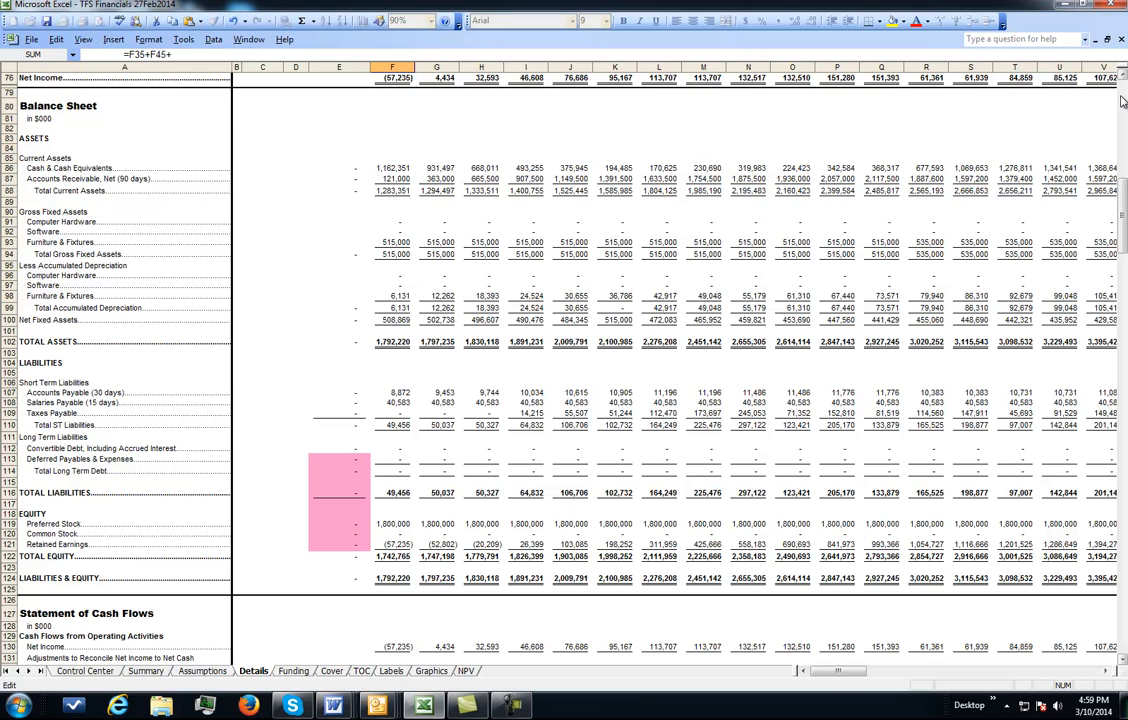
pyautogui.click(1122, 101)
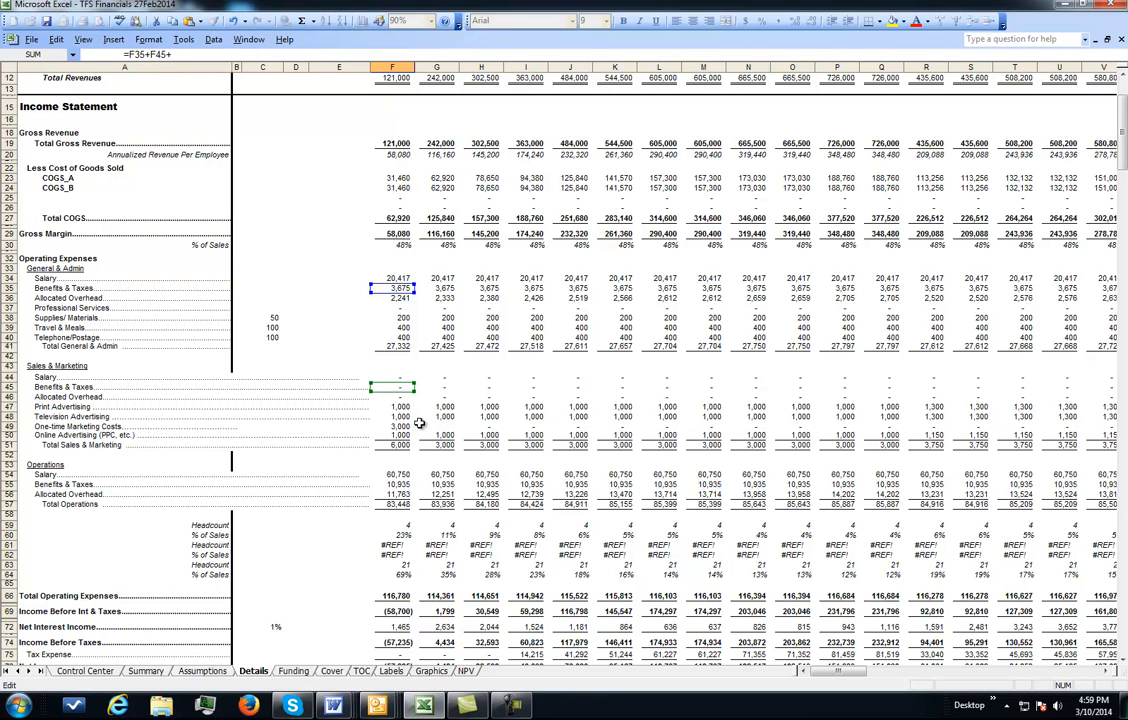
pyautogui.click(398, 486)
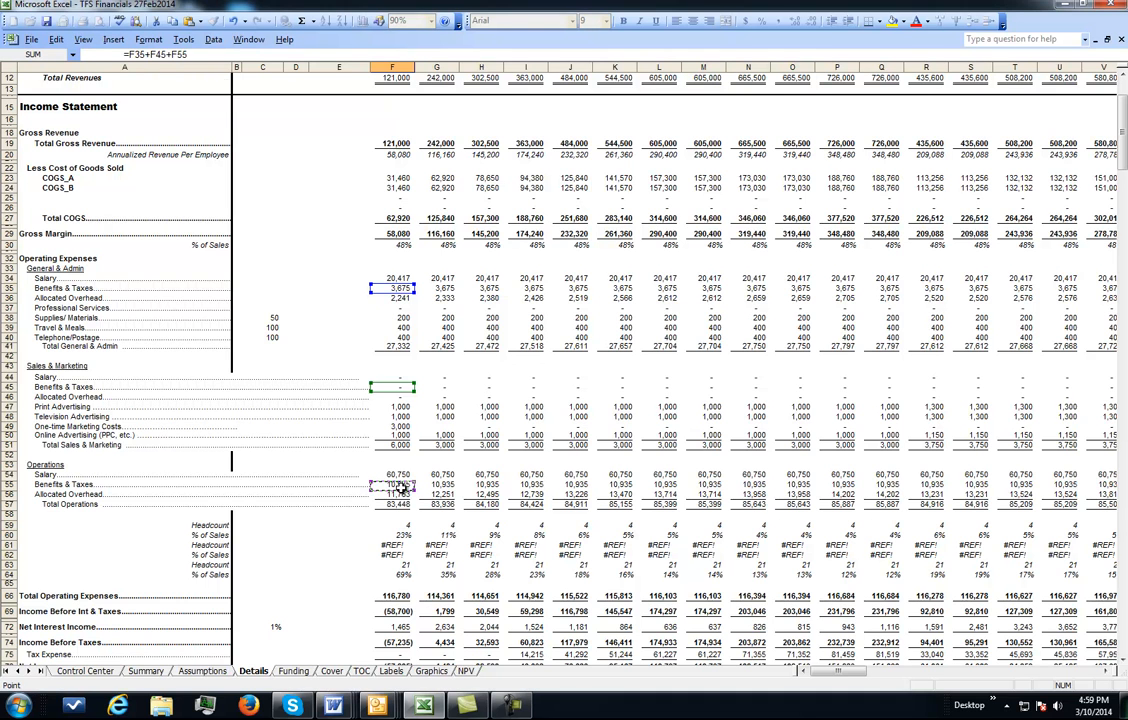
pyautogui.press('Return')
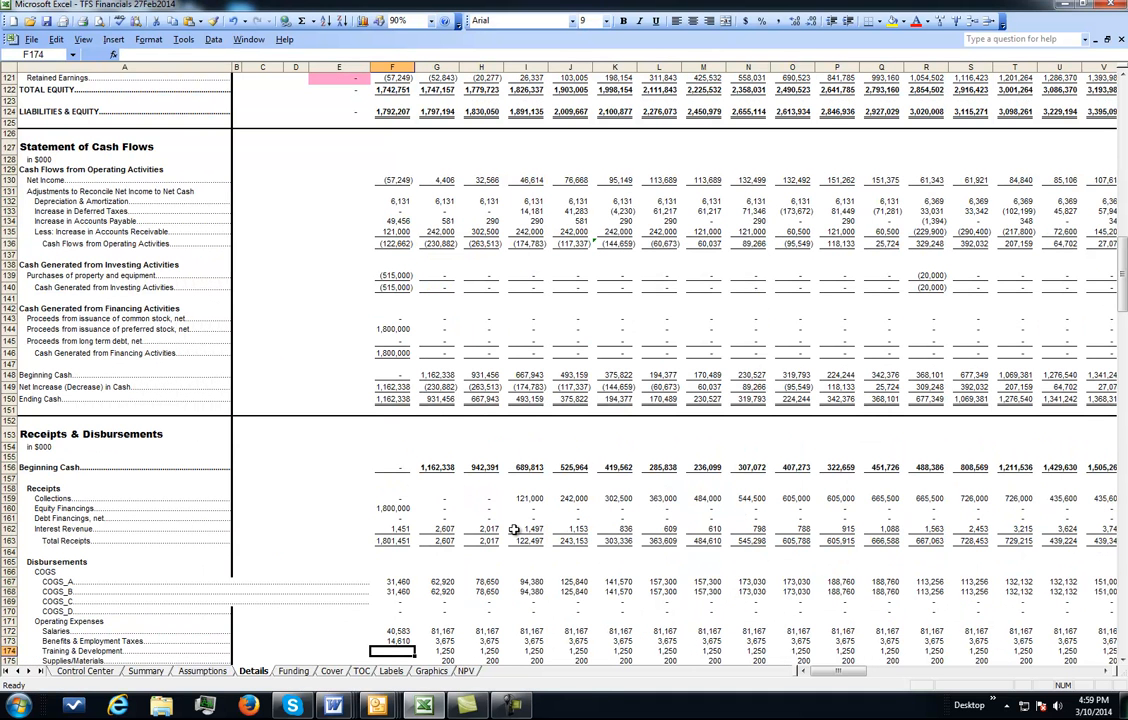
# Copy the corrected Benefits & Employment Taxes formula from F173 across the remaining months, G173 through BM173
pyautogui.click(392, 641)
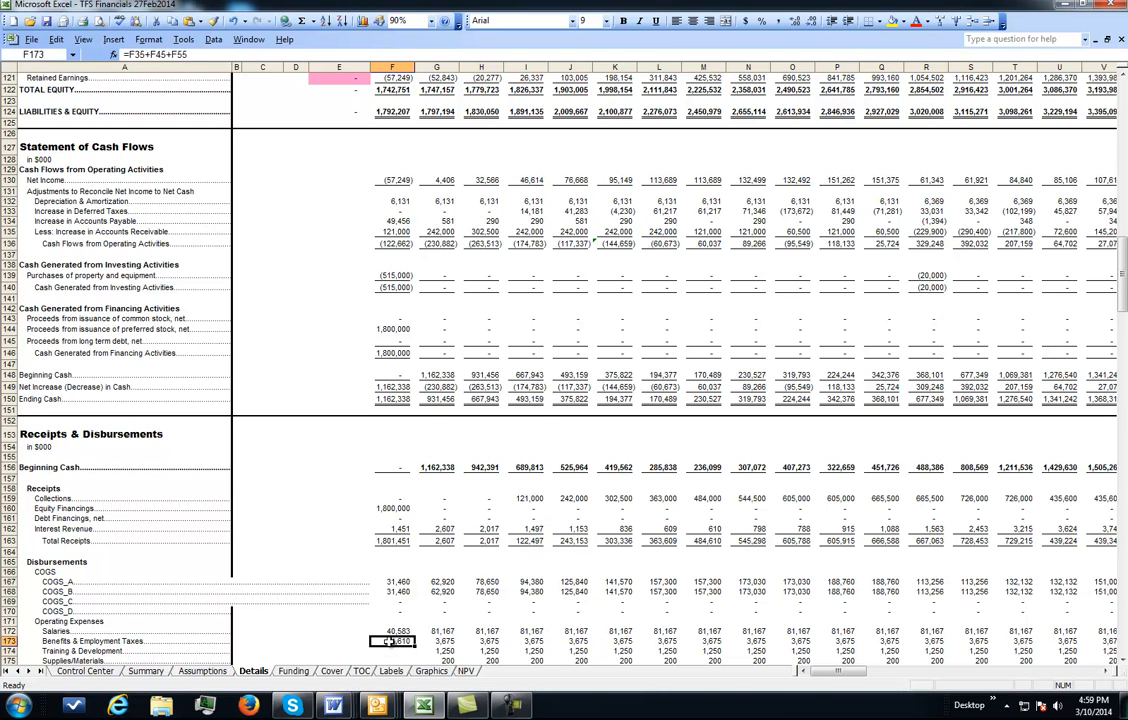
pyautogui.rightClick(392, 641)
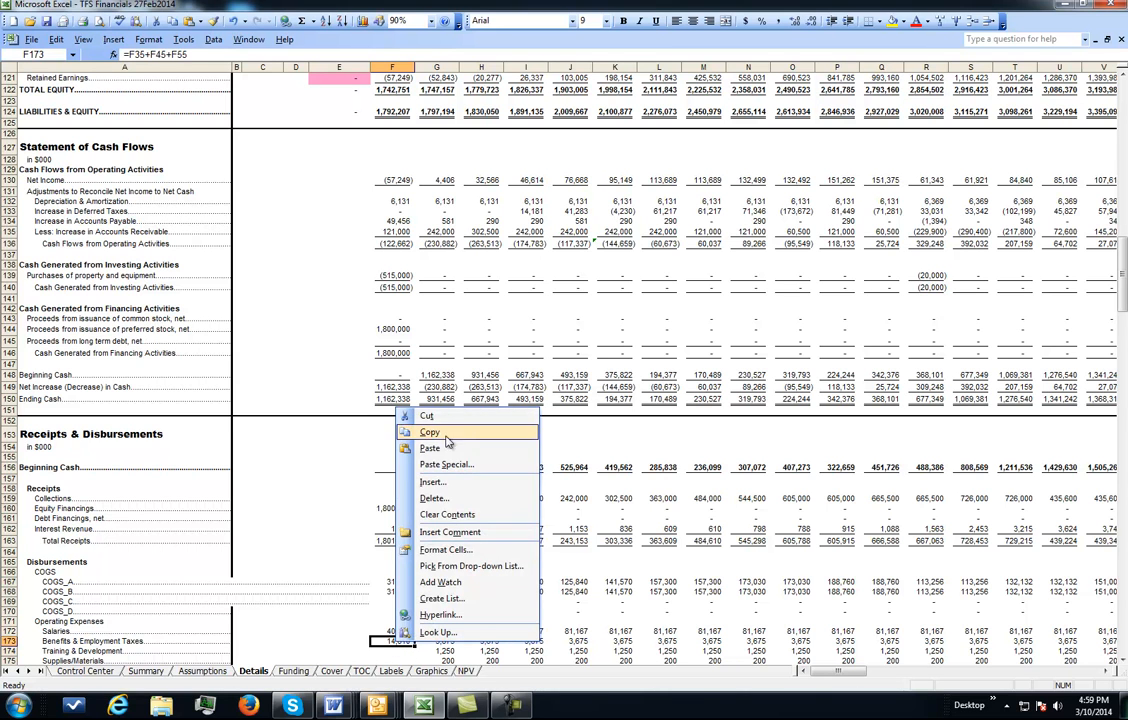
pyautogui.click(415, 381)
pyautogui.moveTo(437, 641); pyautogui.dragTo(733, 641)
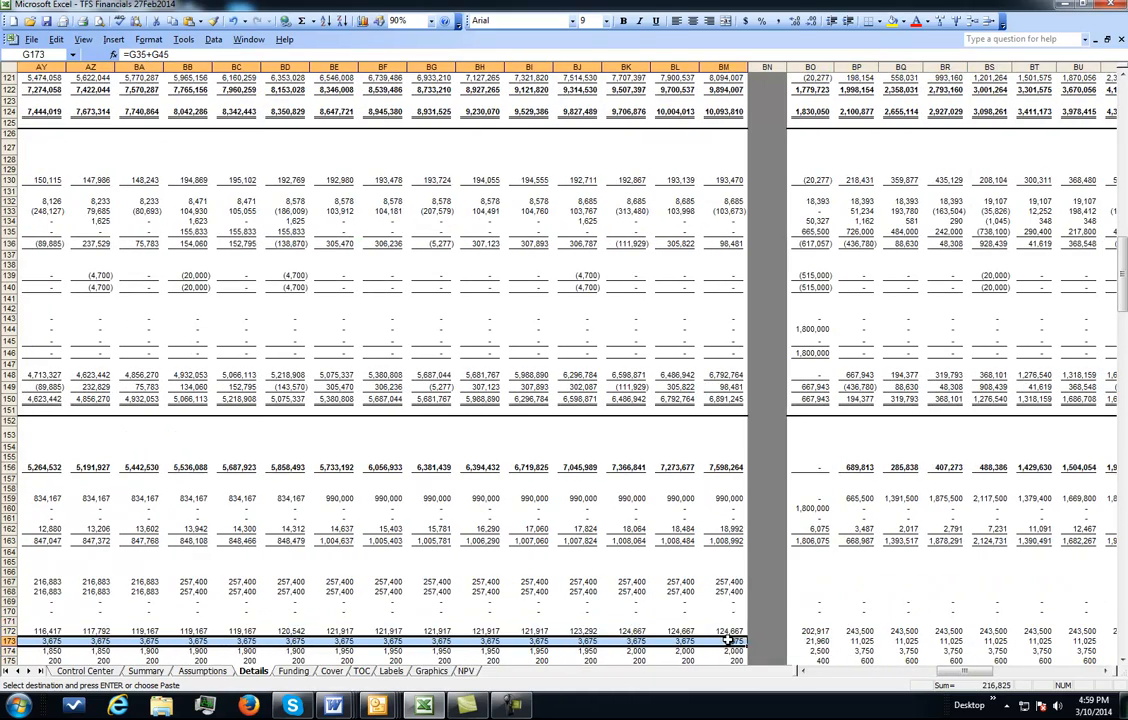
pyautogui.rightClick(733, 641)
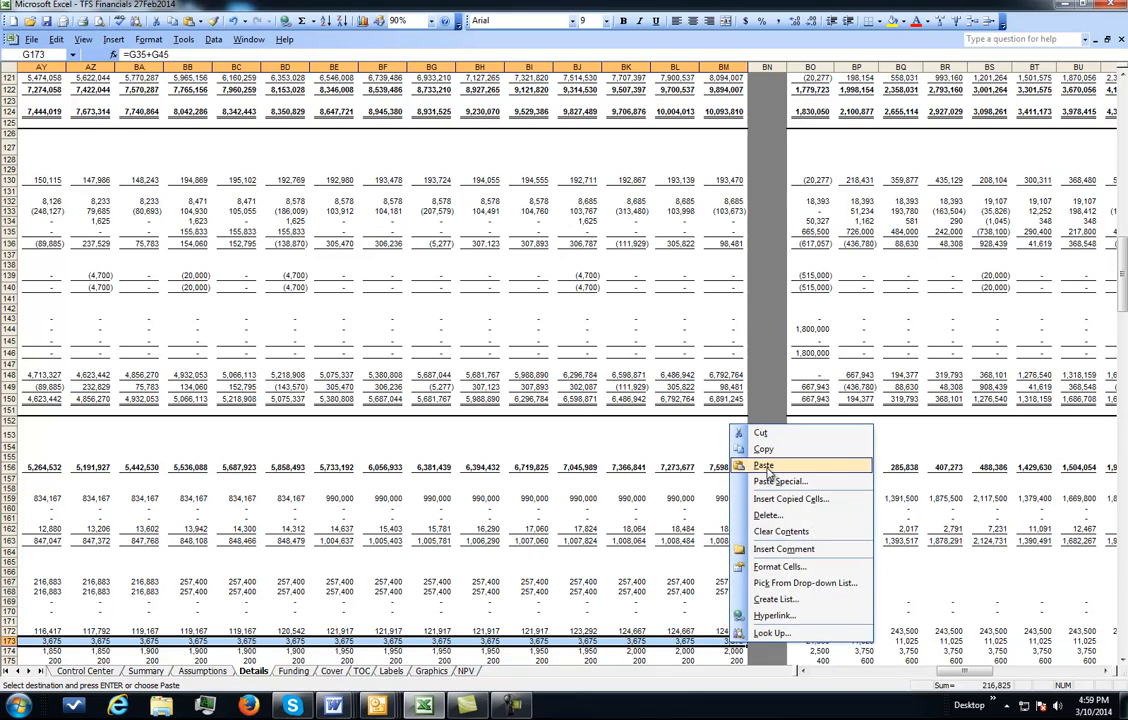
pyautogui.click(770, 406)
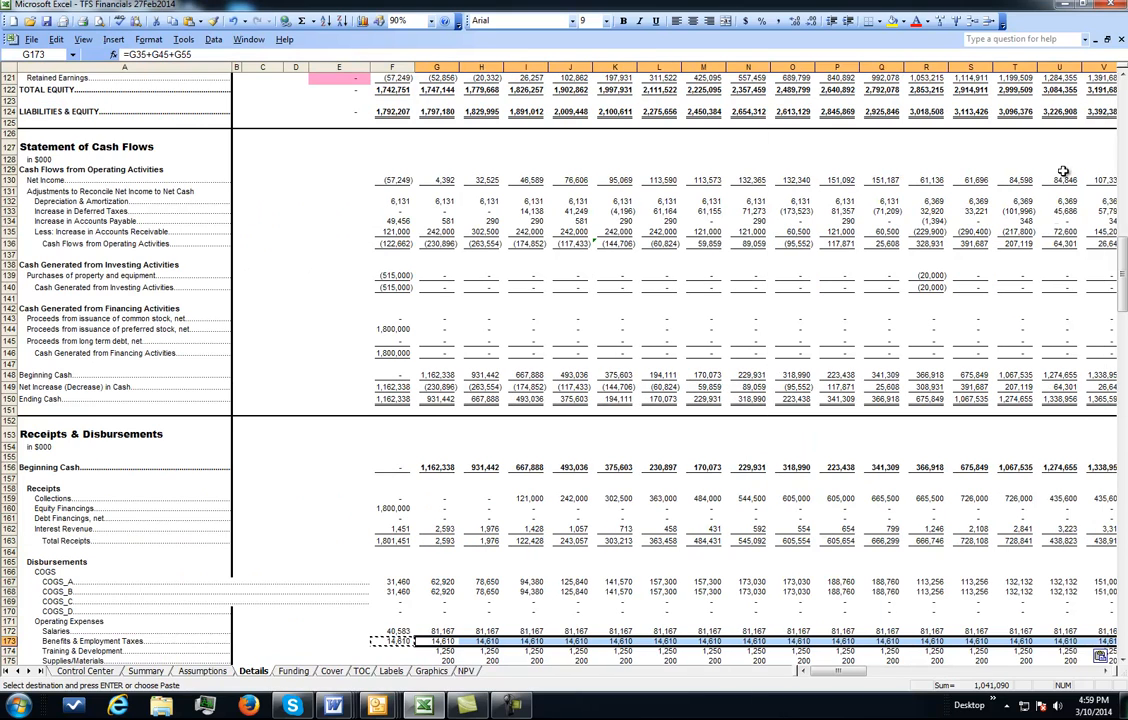
# Examine the Balance Checks section on the Details sheet across all 60 months
pyautogui.moveTo(1124, 133); pyautogui.dragTo(1123, 105)
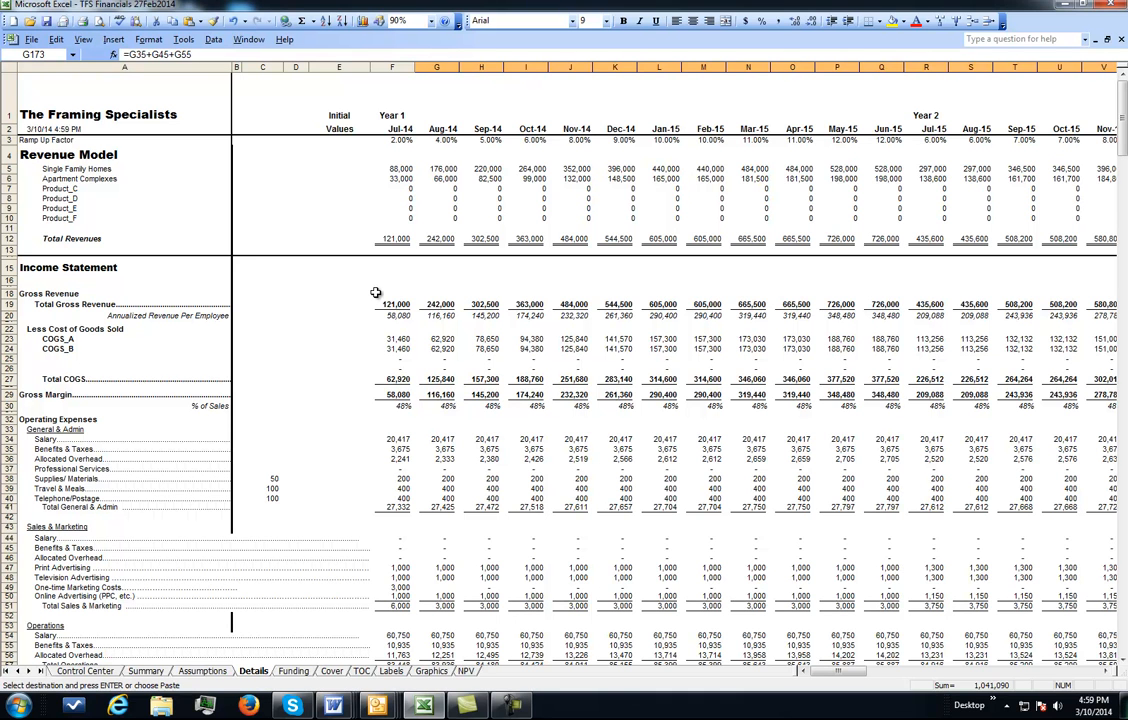
pyautogui.click(1123, 641)
pyautogui.click(1123, 641)
pyautogui.click(1123, 641)
pyautogui.click(1123, 640)
pyautogui.click(1123, 639)
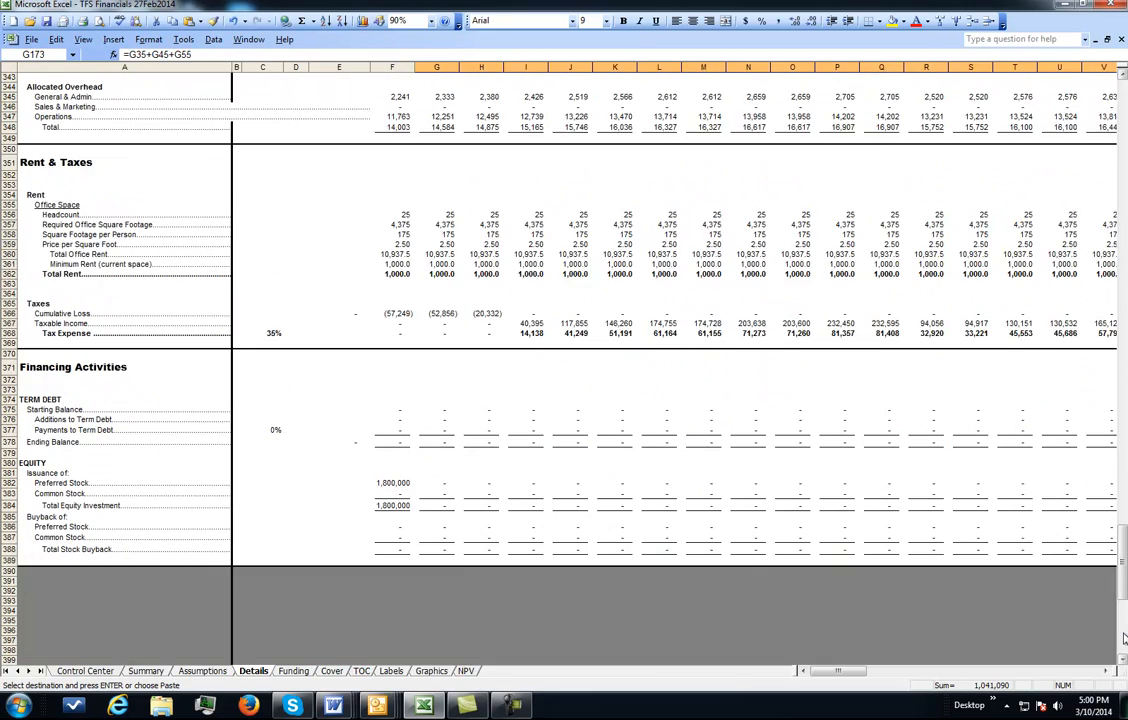
pyautogui.click(1123, 638)
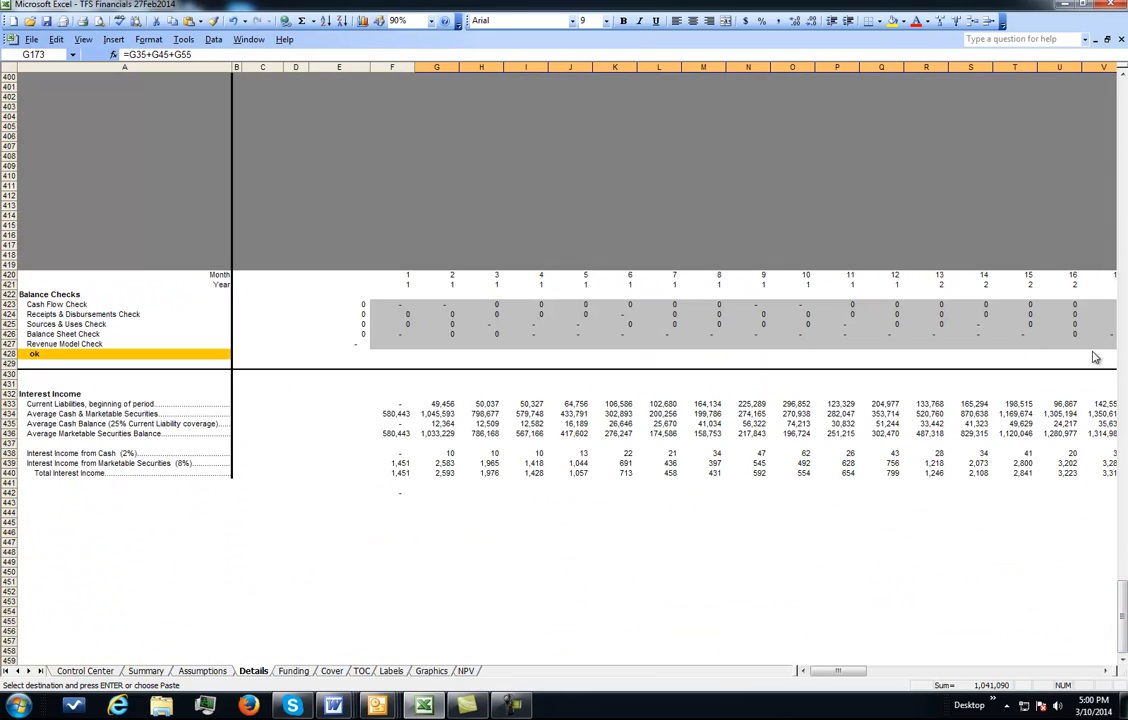
pyautogui.click(1077, 671)
pyautogui.click(1077, 671)
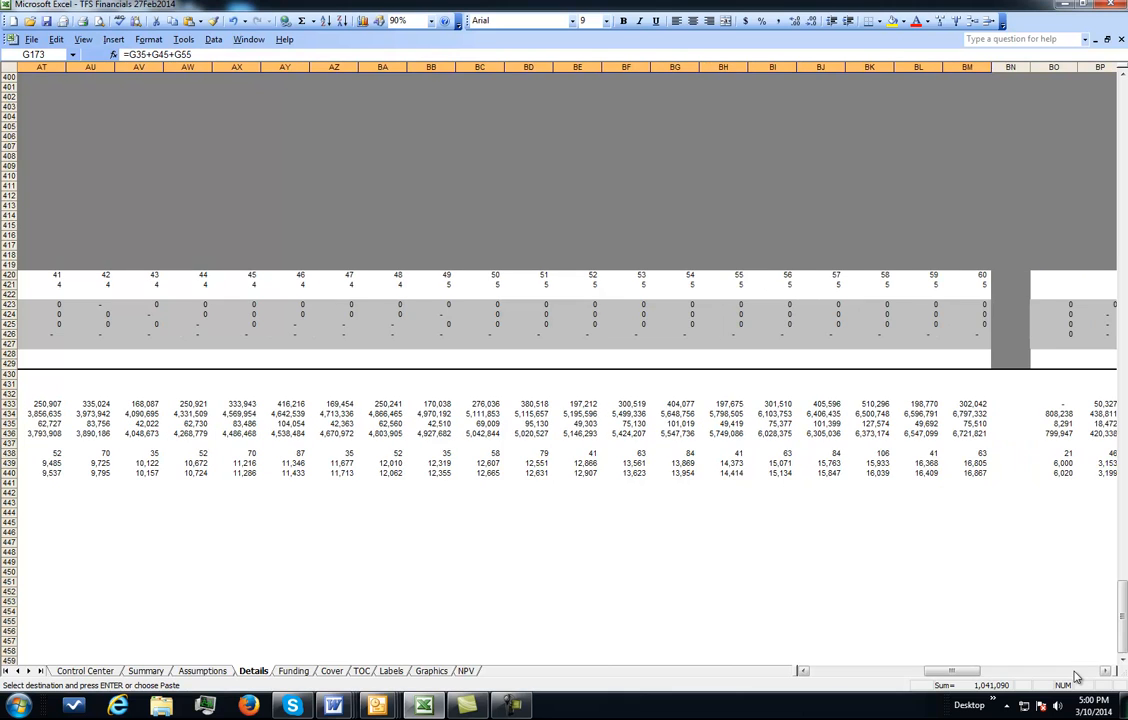
pyautogui.click(836, 671)
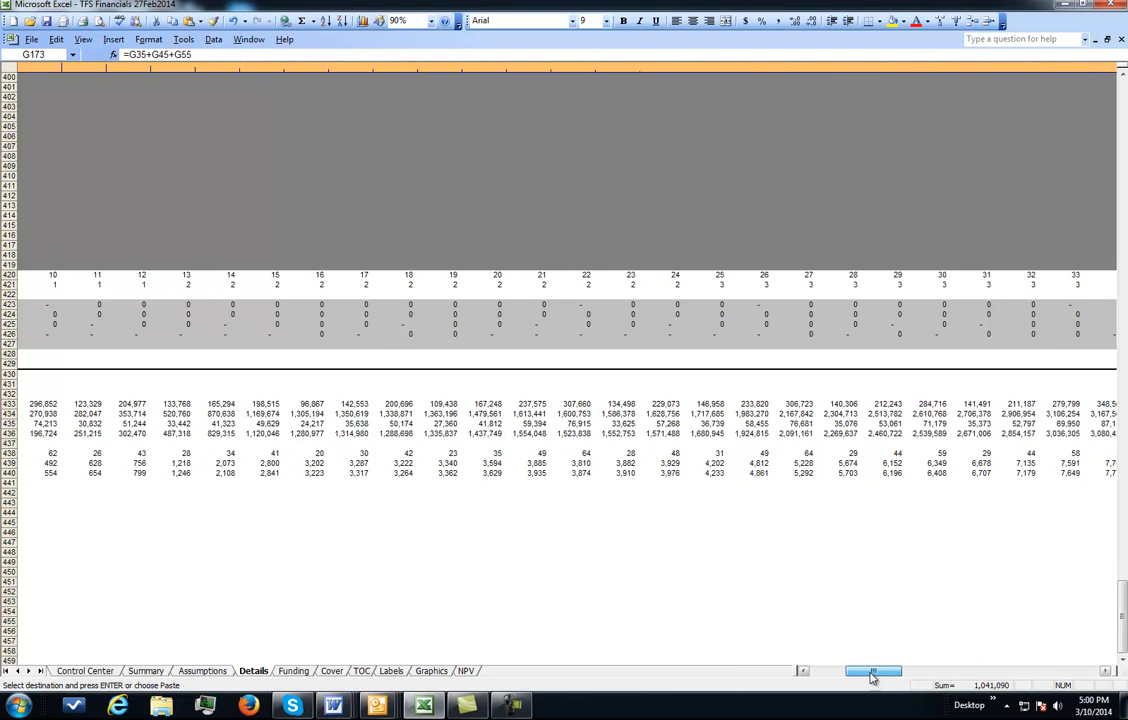
pyautogui.click(836, 671)
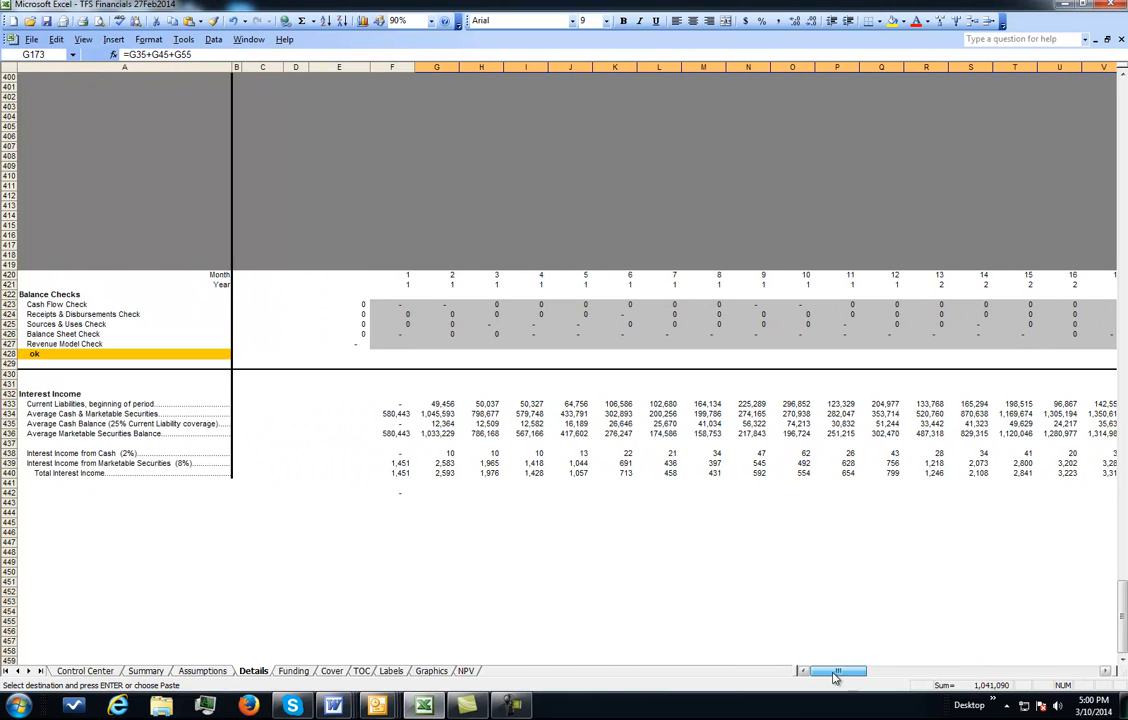
# Review the cash statements, Balance Sheet, Revenue Model and Income Statement, including the Operations expenses and Headcount rows
pyautogui.click(1122, 111)
pyautogui.click(1122, 111)
pyautogui.click(1122, 111)
pyautogui.click(1122, 111)
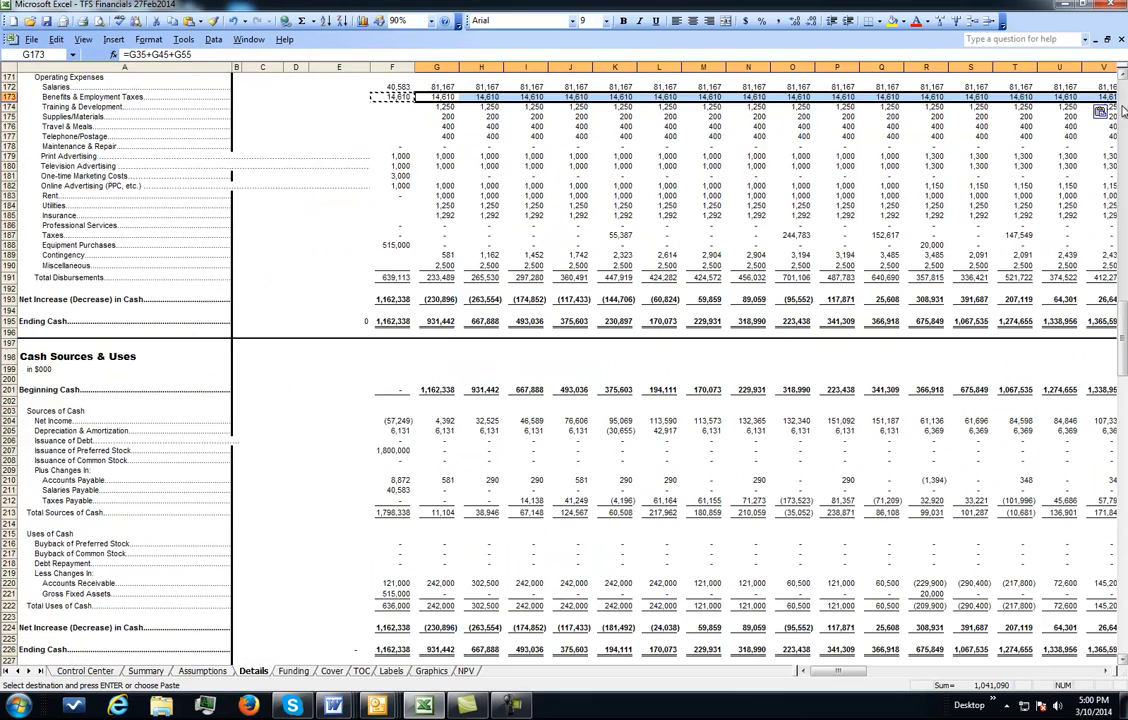
pyautogui.click(1122, 111)
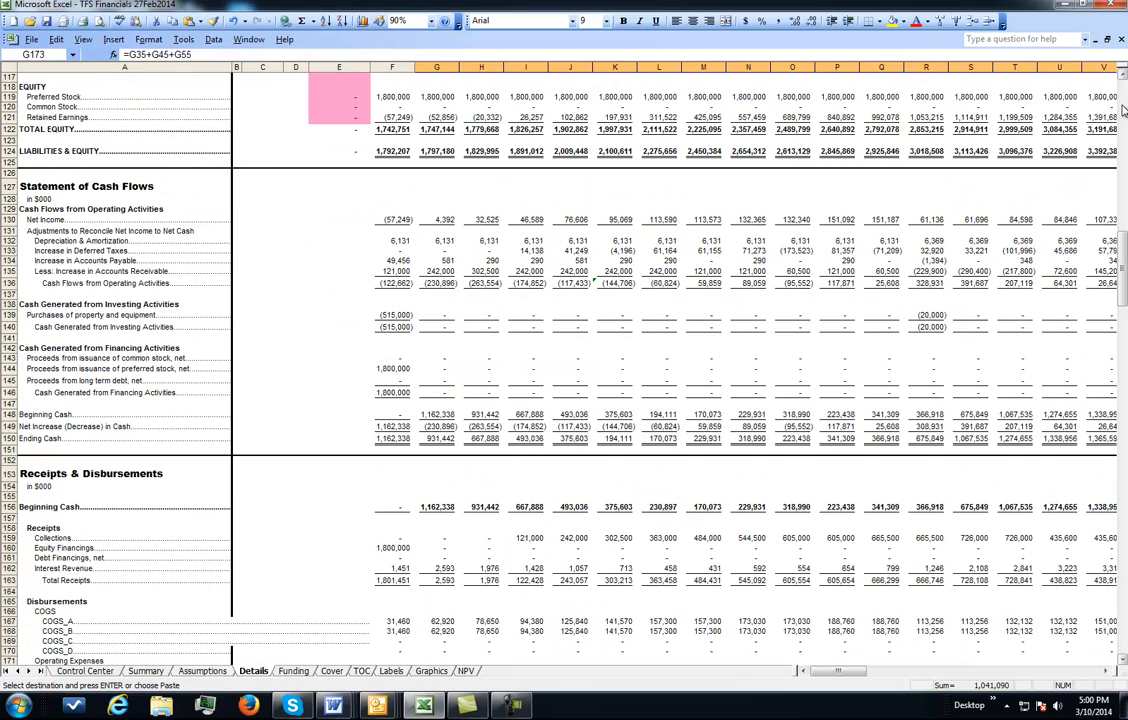
pyautogui.click(1122, 111)
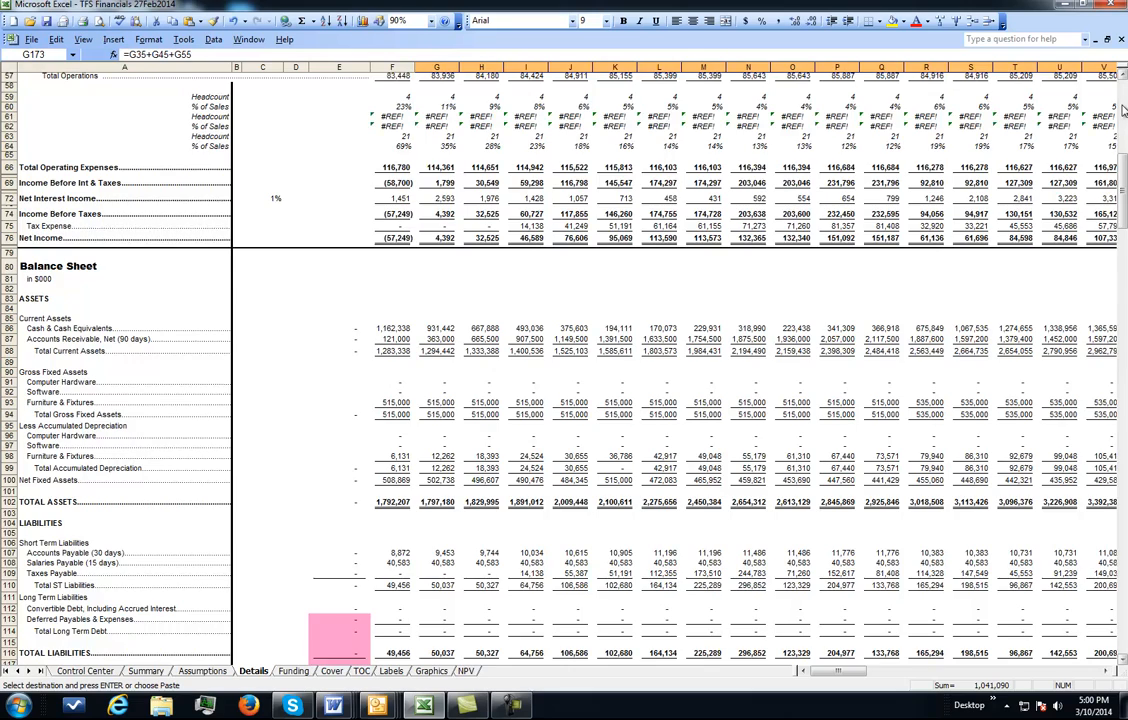
pyautogui.click(1122, 111)
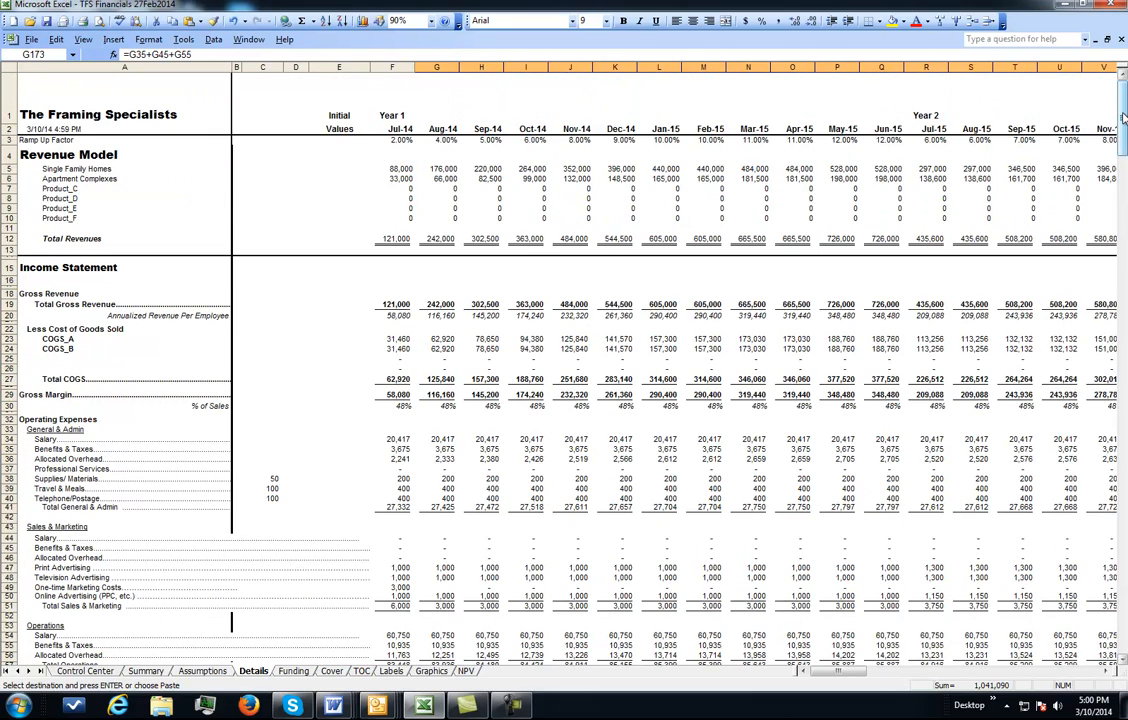
pyautogui.scroll(-11, 560, 350)
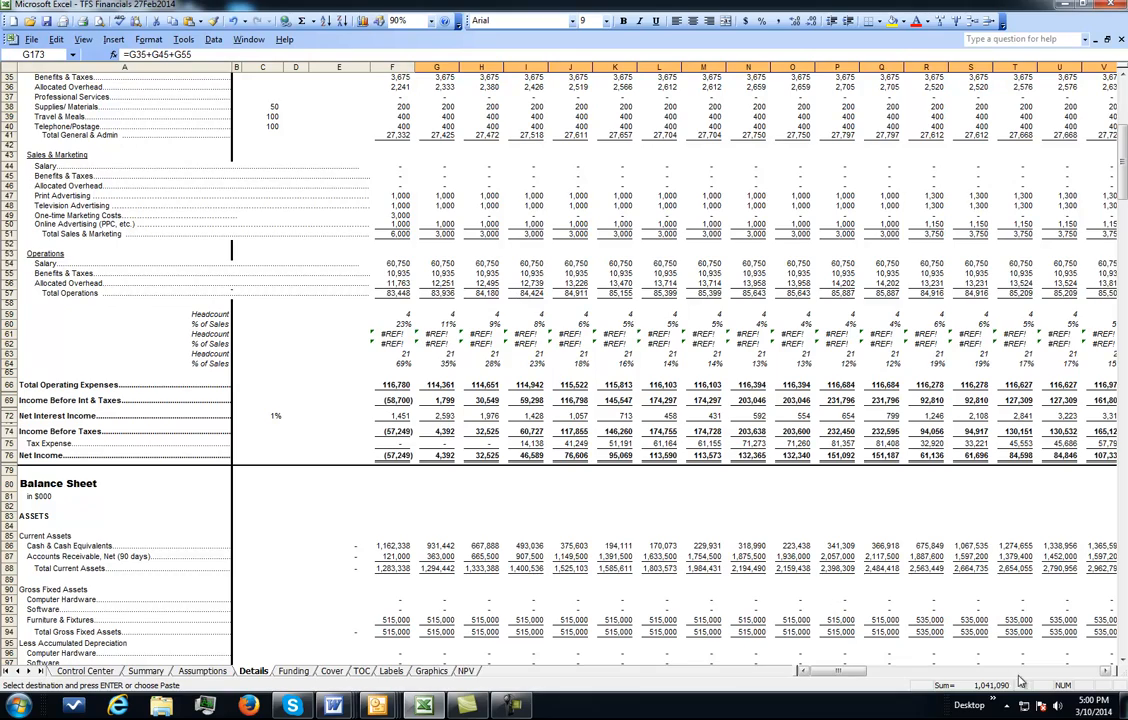
pyautogui.click(1122, 662)
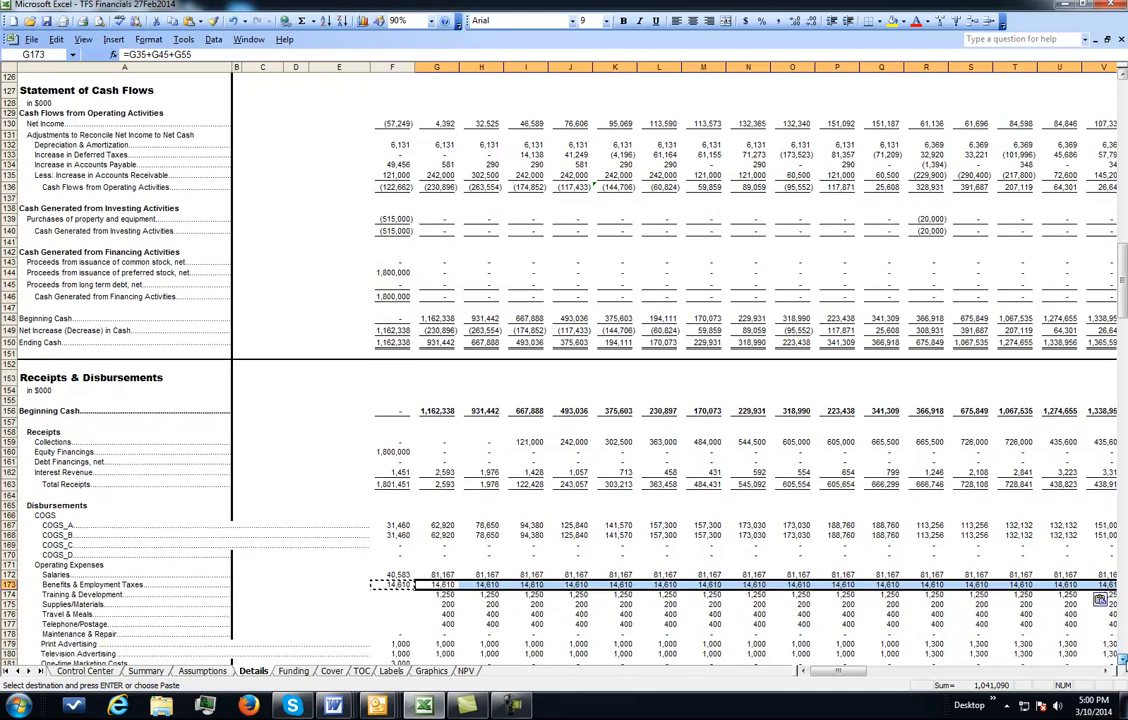
# Inspect the Jul-14 Salaries formula in F172 and trace it to Total Cash Comp F264 and Total Operations F263
pyautogui.click(395, 529)
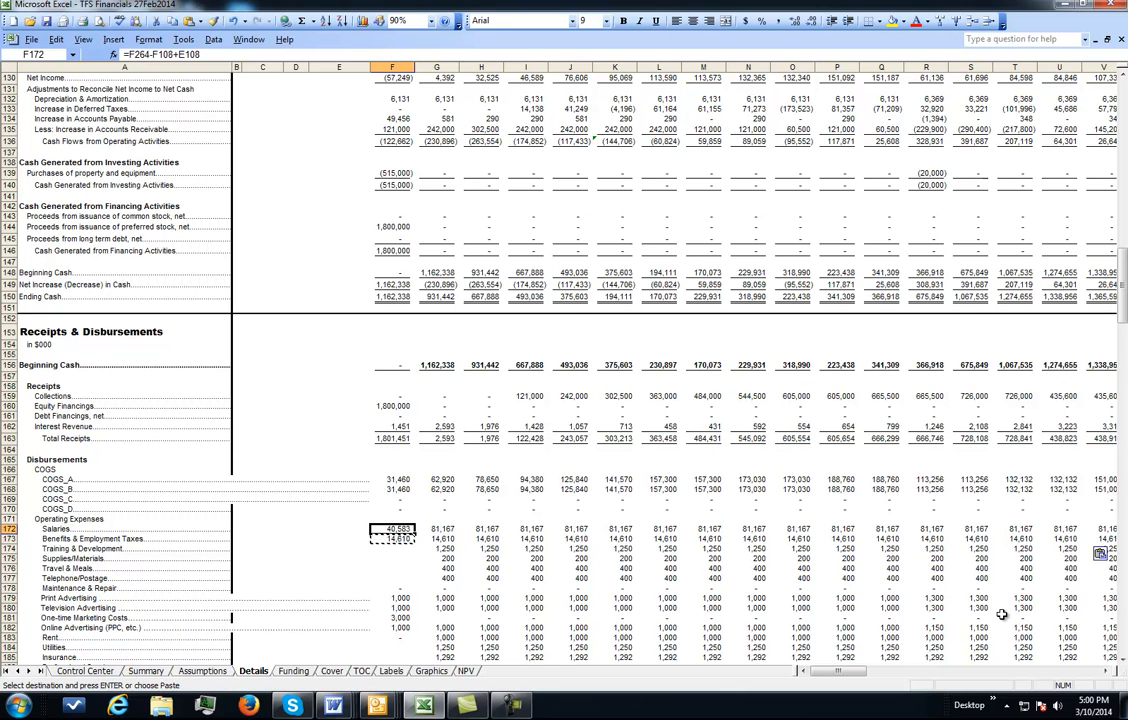
pyautogui.click(1124, 648)
pyautogui.click(1124, 648)
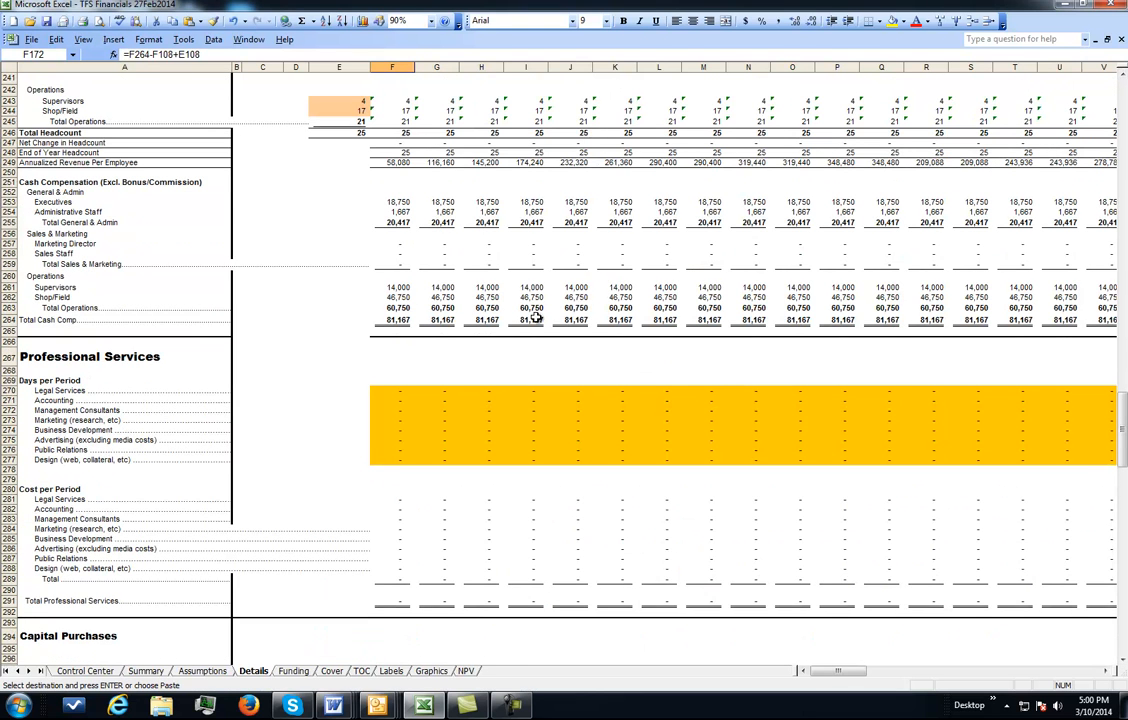
pyautogui.click(400, 321)
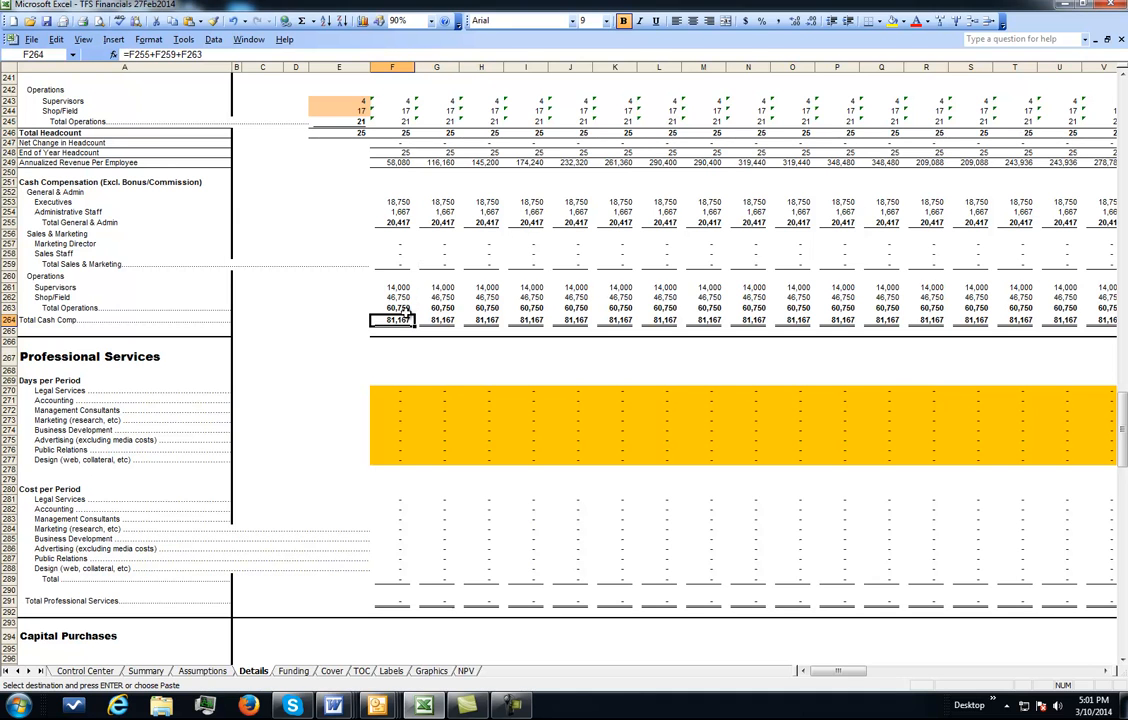
pyautogui.click(403, 306)
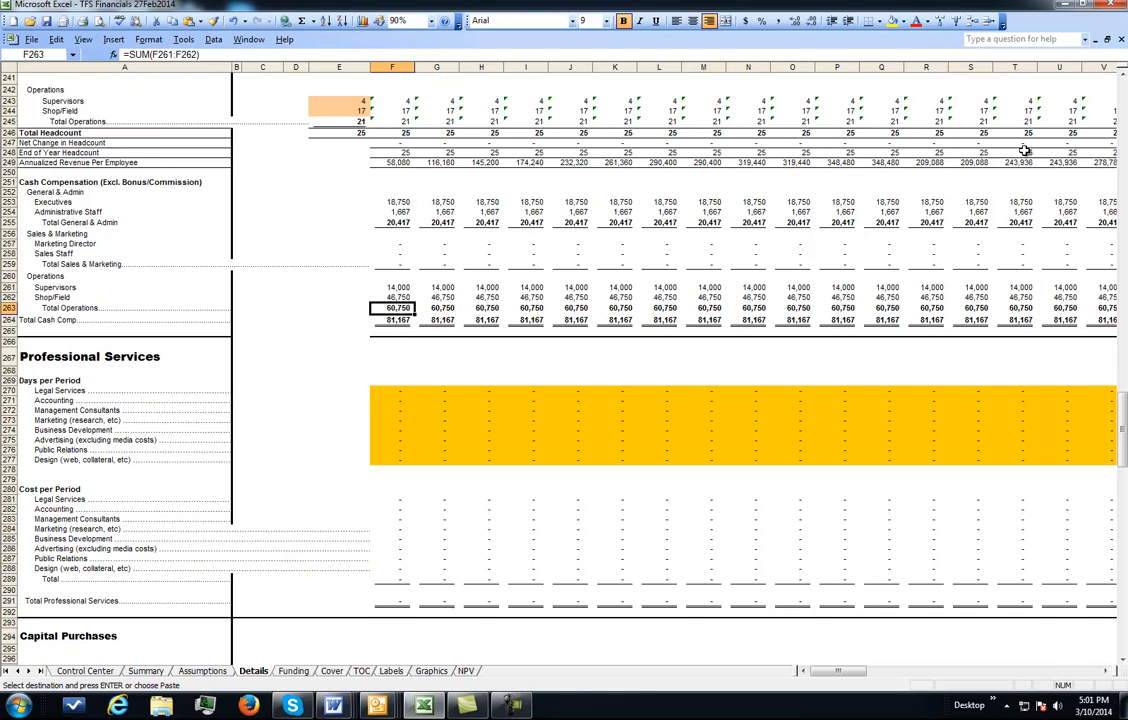
# Return to Receipts & Disbursements and compare the Salaries formulas in F172 and G172
pyautogui.click(1124, 97)
pyautogui.click(1124, 97)
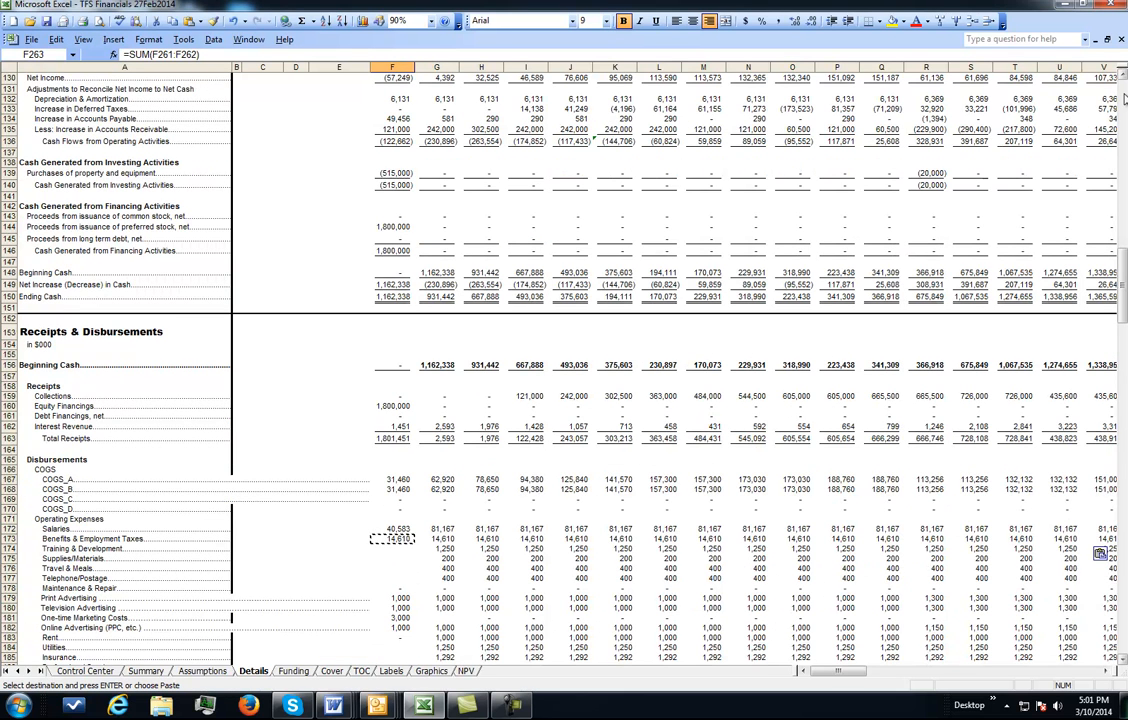
pyautogui.click(393, 528)
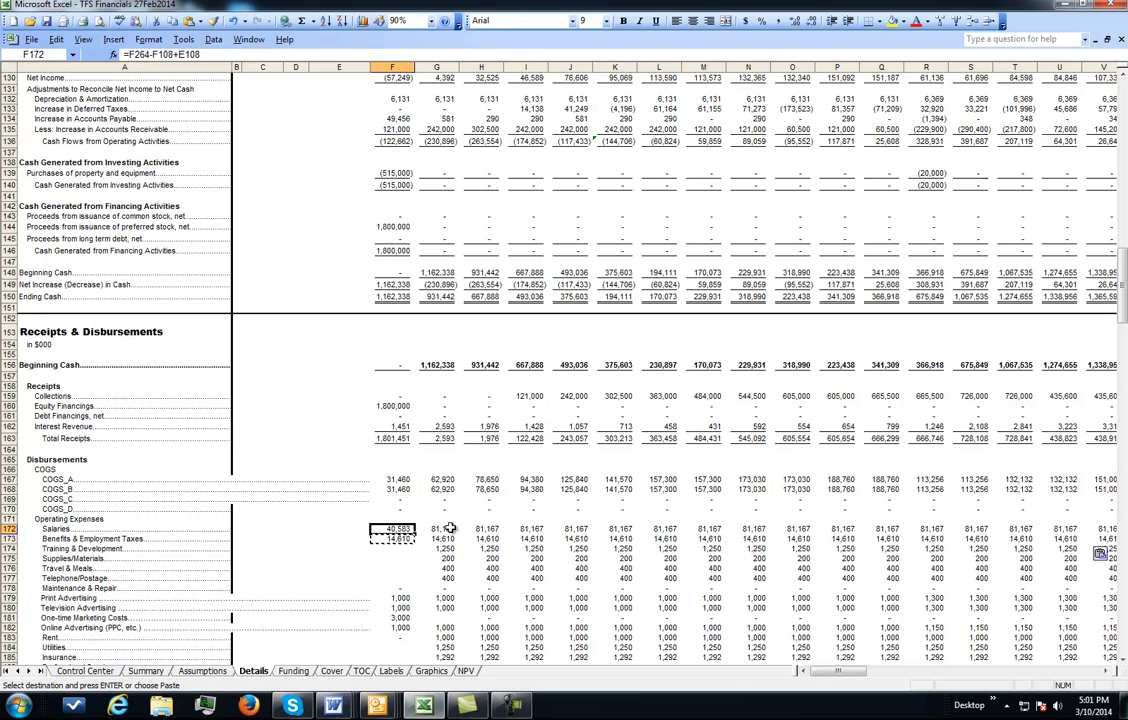
pyautogui.click(447, 530)
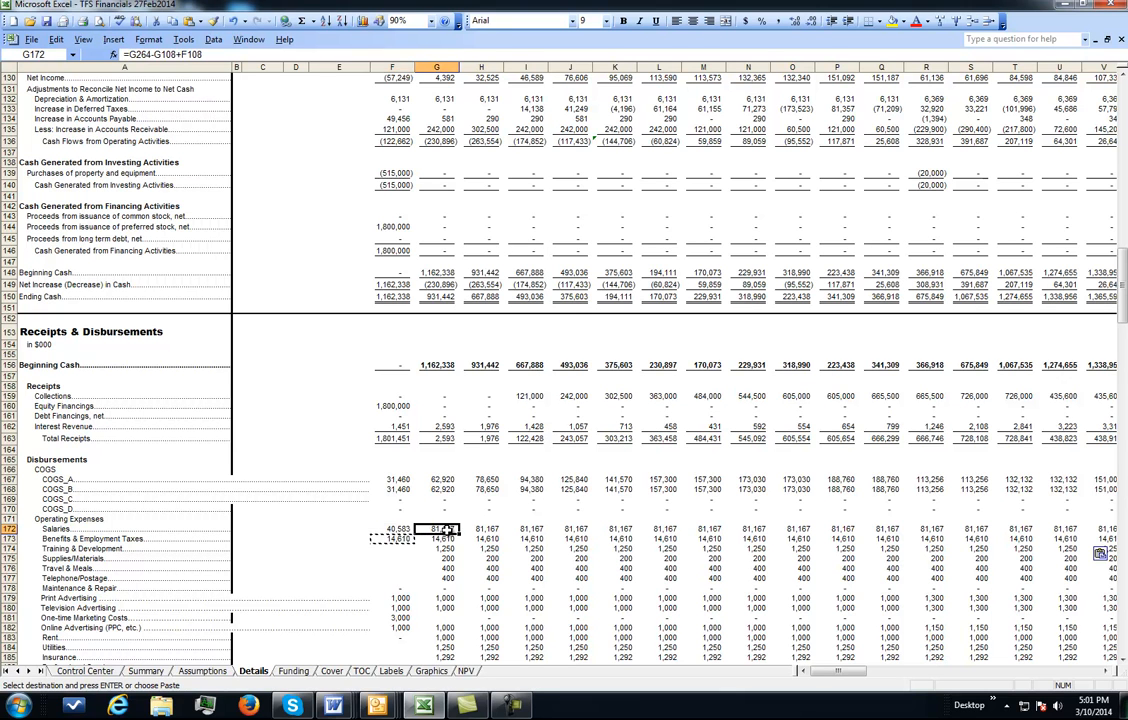
# Review the supporting schedules from Disbursements through Financing Activities, including Depreciation, Allocated Overhead and Cash Compensation
pyautogui.click(1123, 660)
pyautogui.click(1123, 660)
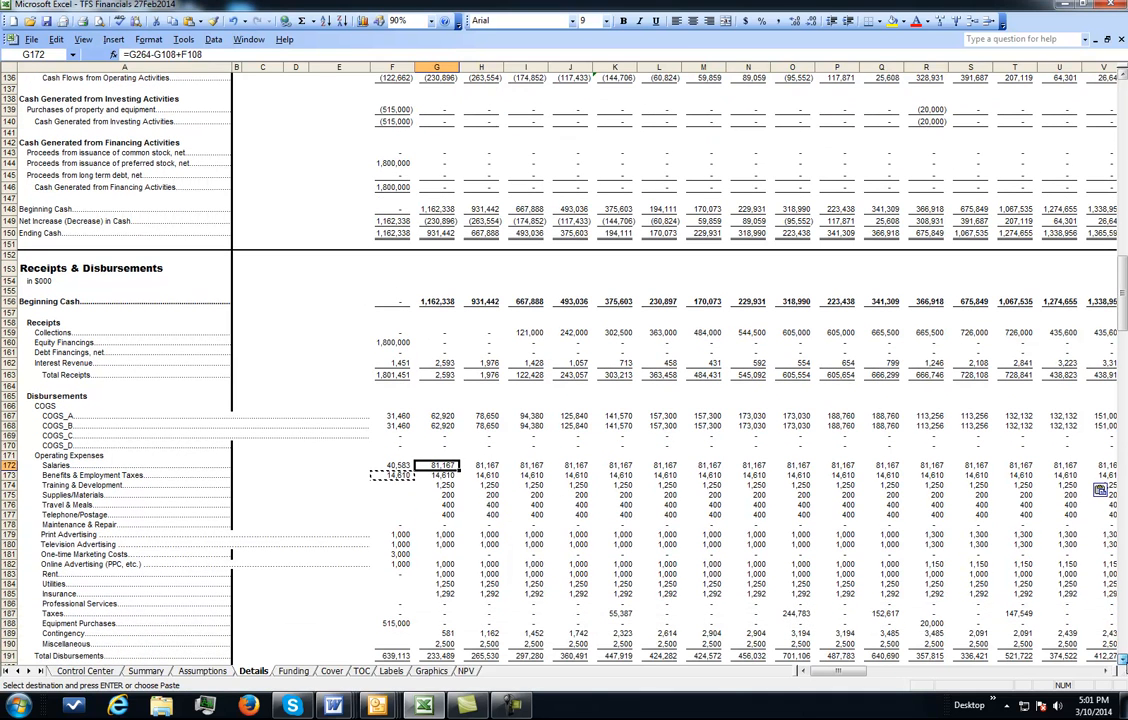
pyautogui.click(1124, 643)
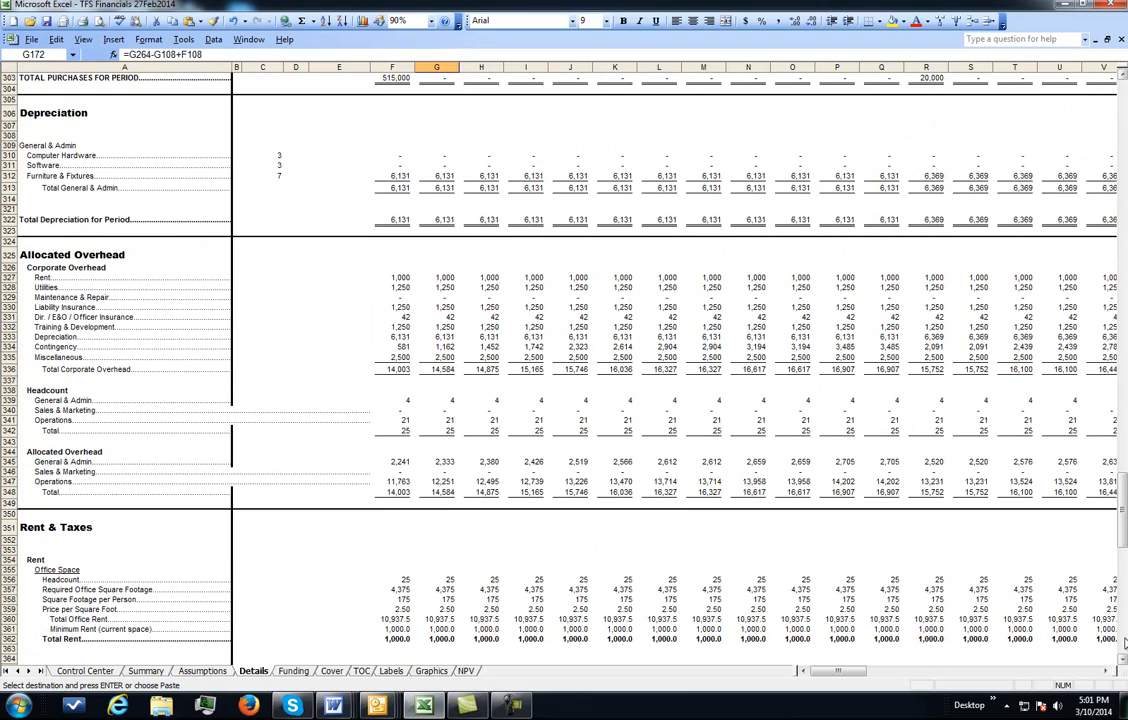
pyautogui.click(1124, 643)
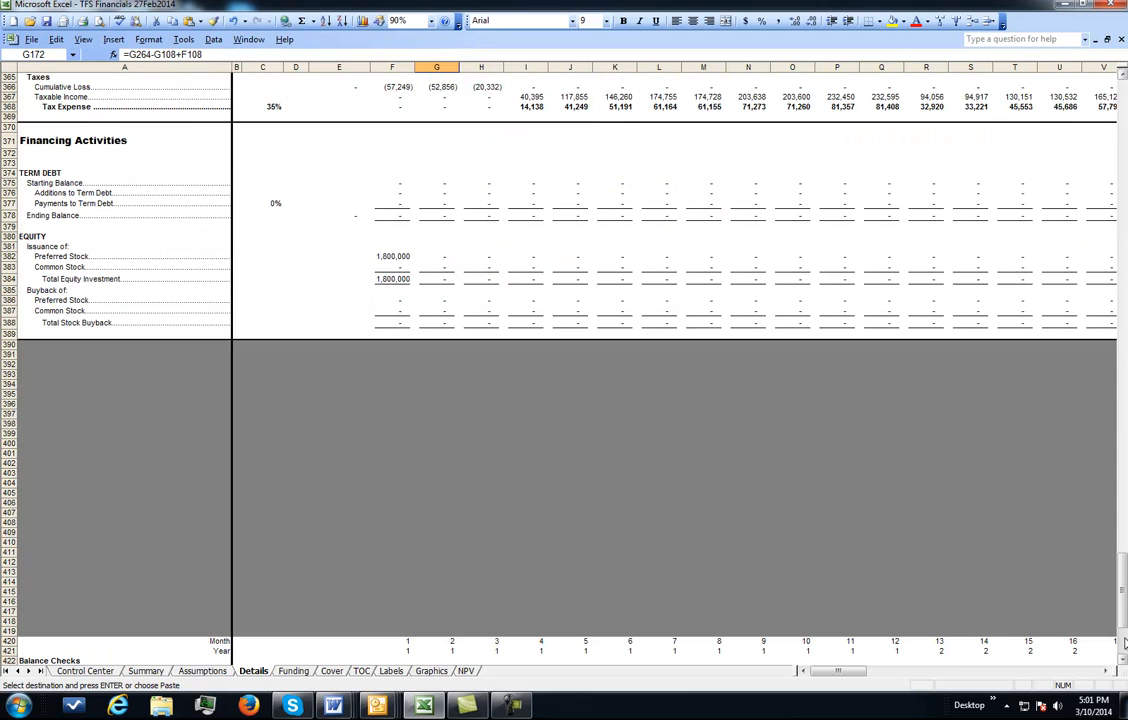
pyautogui.click(1124, 114)
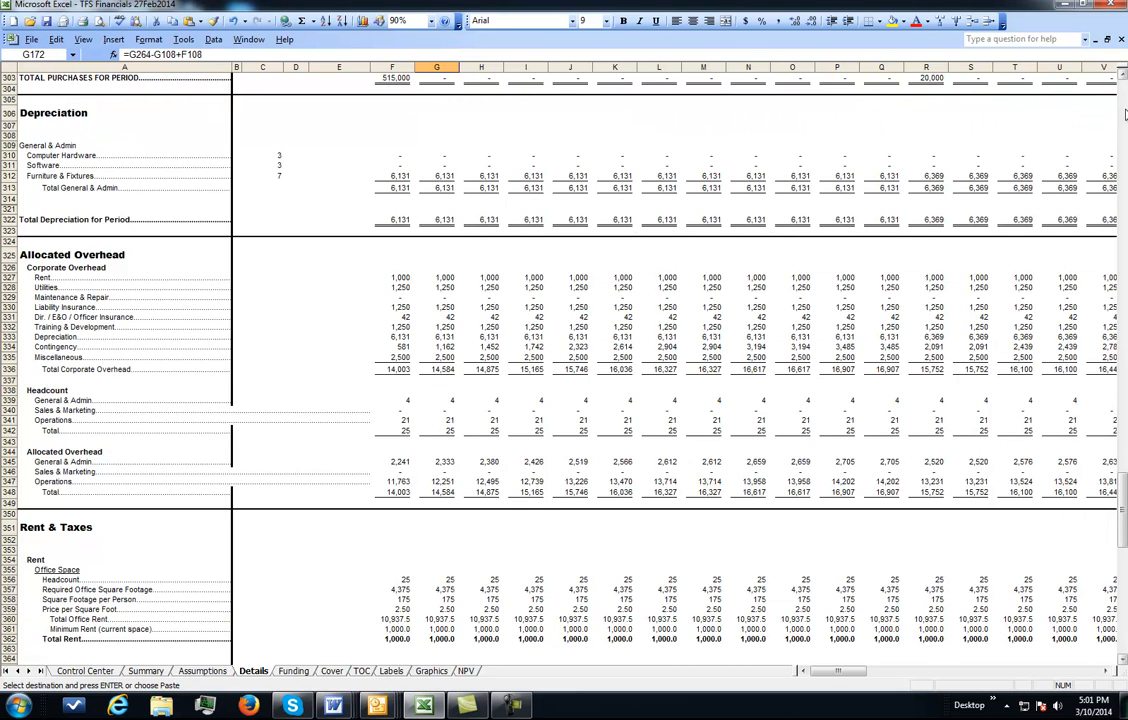
pyautogui.click(1124, 114)
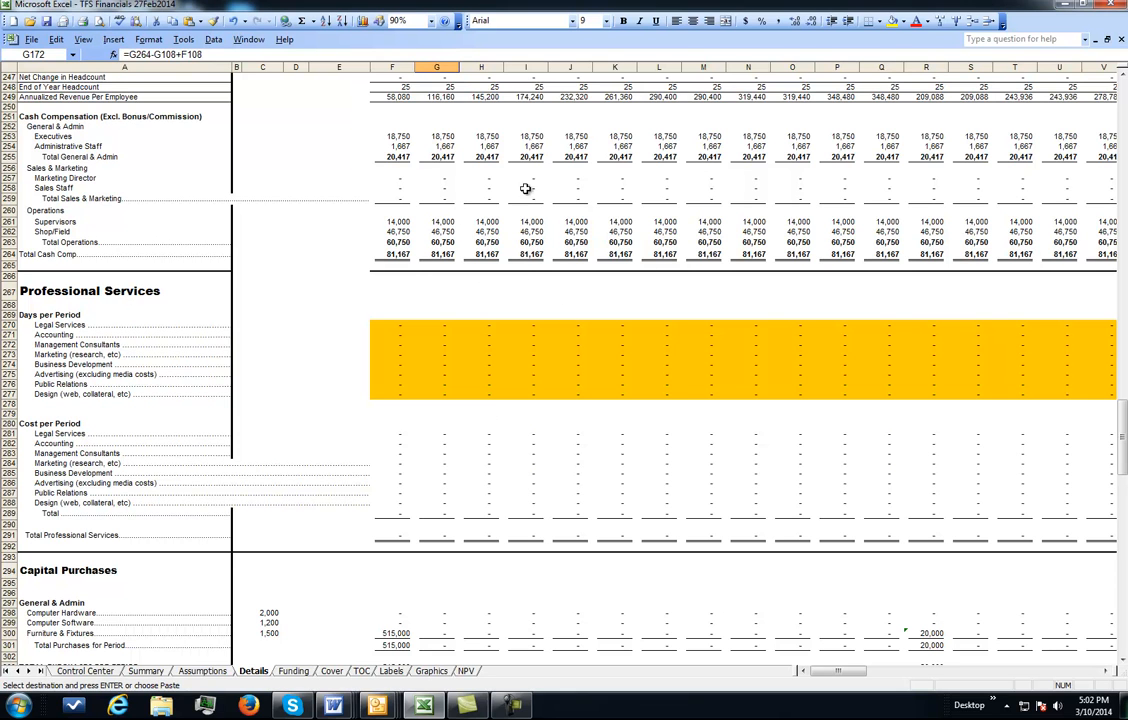
# Examine the income statement's operating expenses alongside the Cash Sources & Uses, Staffing Plan and Allocated Overhead sections
pyautogui.click(1124, 117)
pyautogui.click(1124, 117)
pyautogui.click(1124, 117)
pyautogui.click(1124, 117)
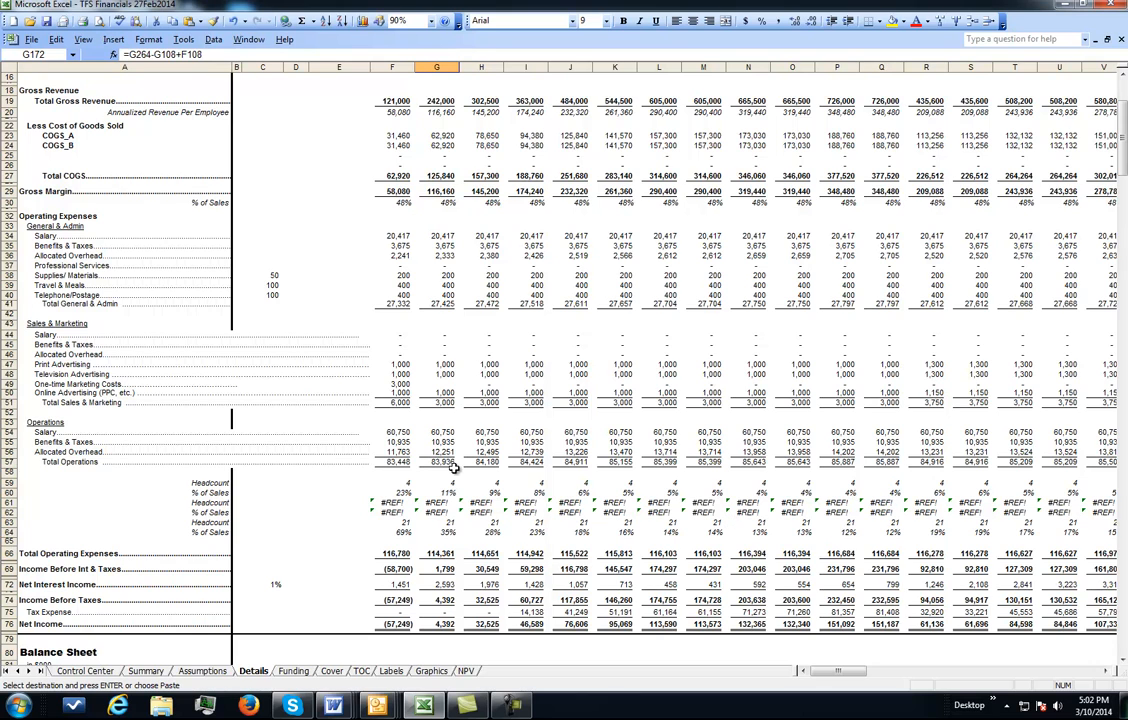
pyautogui.click(1124, 643)
pyautogui.click(1124, 643)
pyautogui.click(1124, 643)
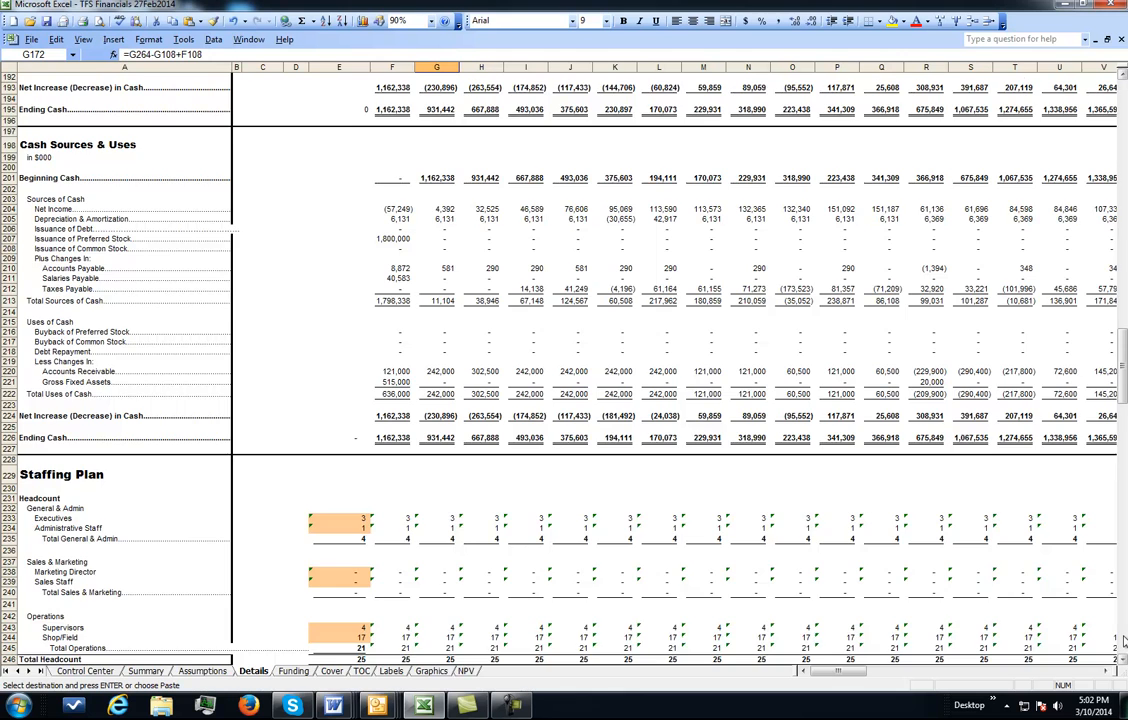
pyautogui.click(1124, 643)
pyautogui.click(1124, 643)
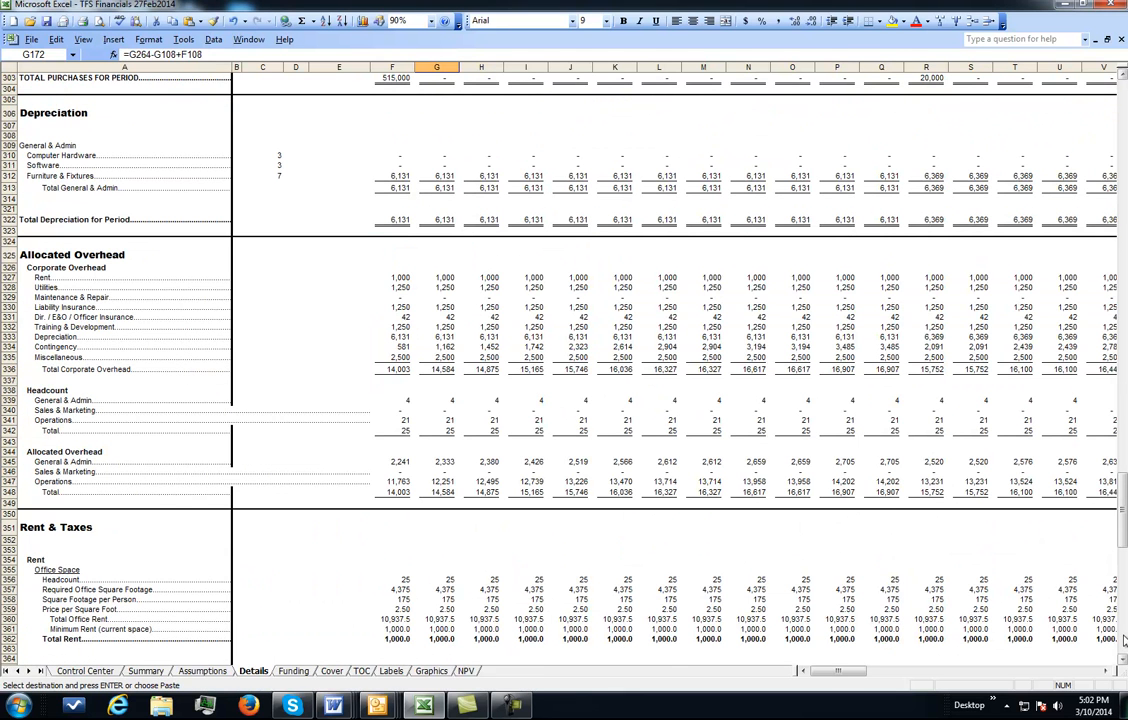